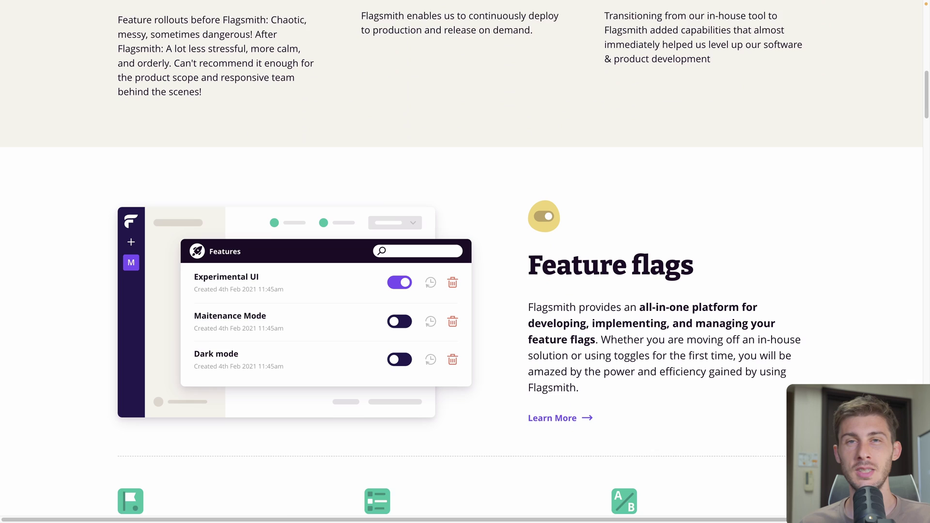
Scroll through the Flagsmith homepage feature sections and the Cloud pricing plan feature lists
scroll(461, 261, "down", 1)
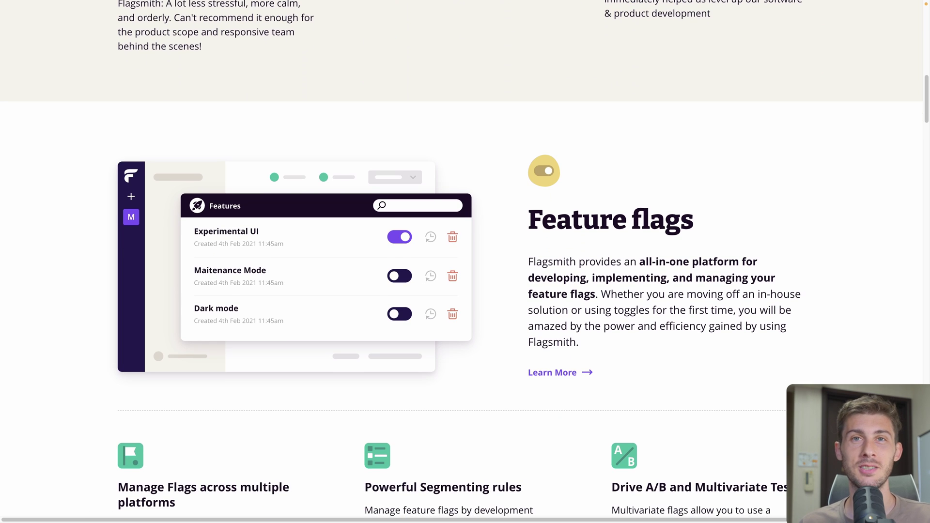
scroll(462, 262, "down", 5)
scroll(461, 262, "down", 2)
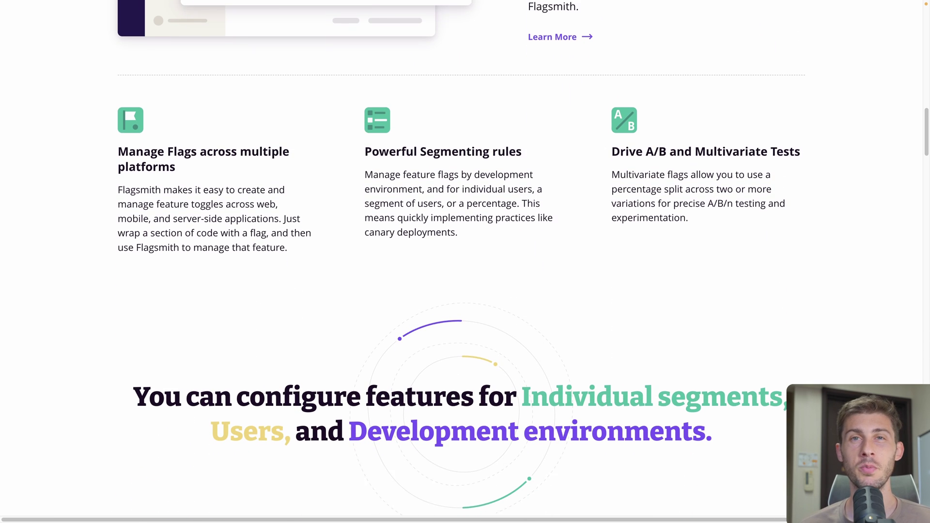
scroll(461, 261, "down", 8)
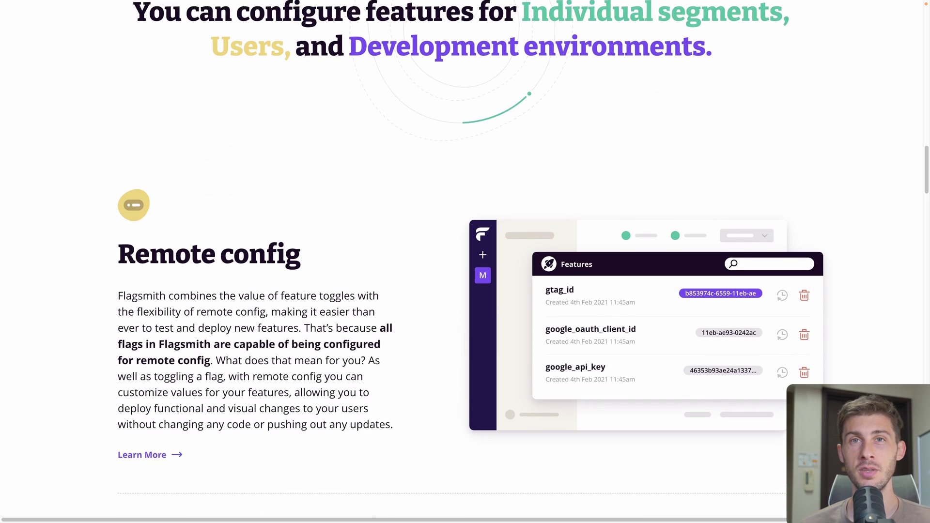
scroll(461, 262, "down", 7)
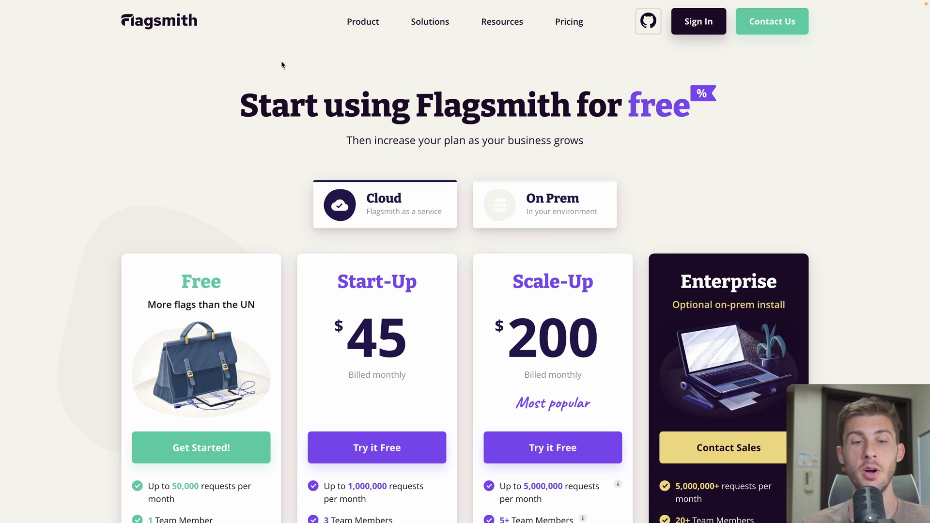
scroll(140, 139, "down", 2)
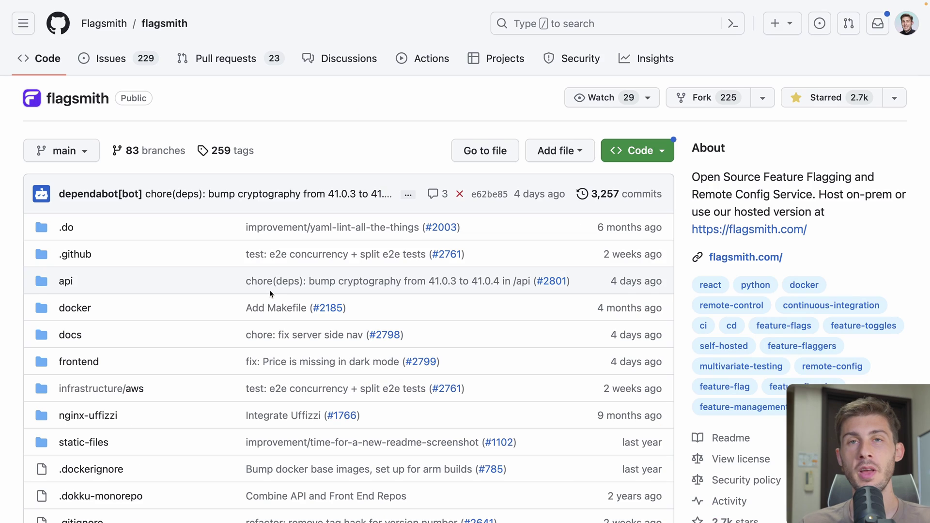
Scroll the flagsmith GitHub repository past the file list to its README introduction
scroll(356, 140, "down", 15)
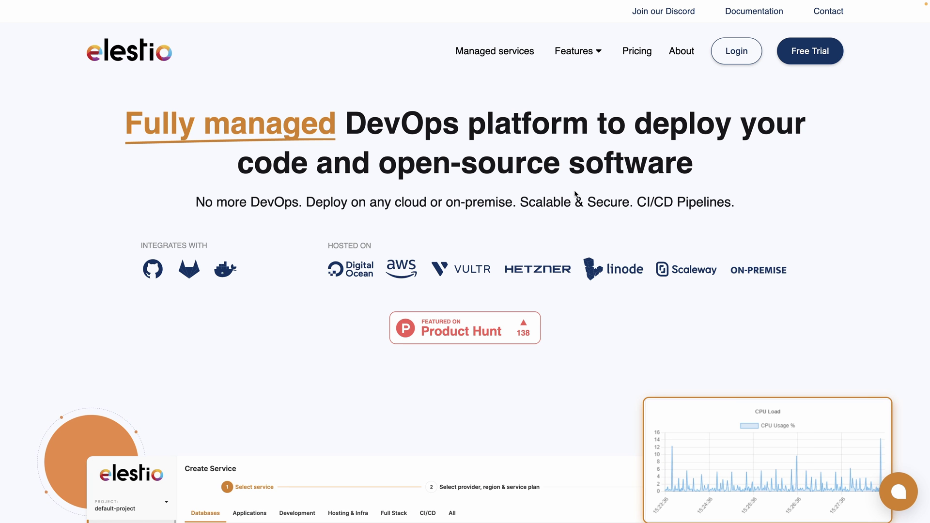
Sign in to Elestio and select Flagsmith as the first service to deploy
left_click(747, 53)
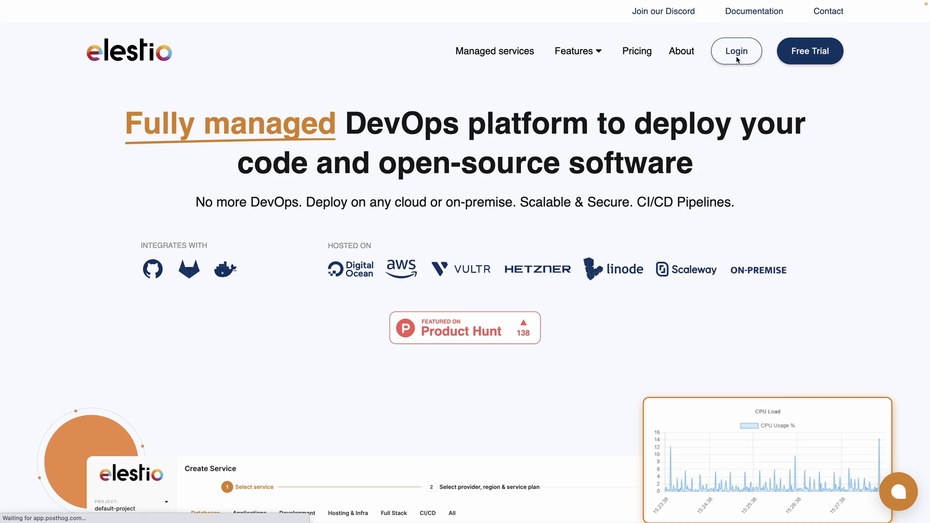
left_click(514, 242)
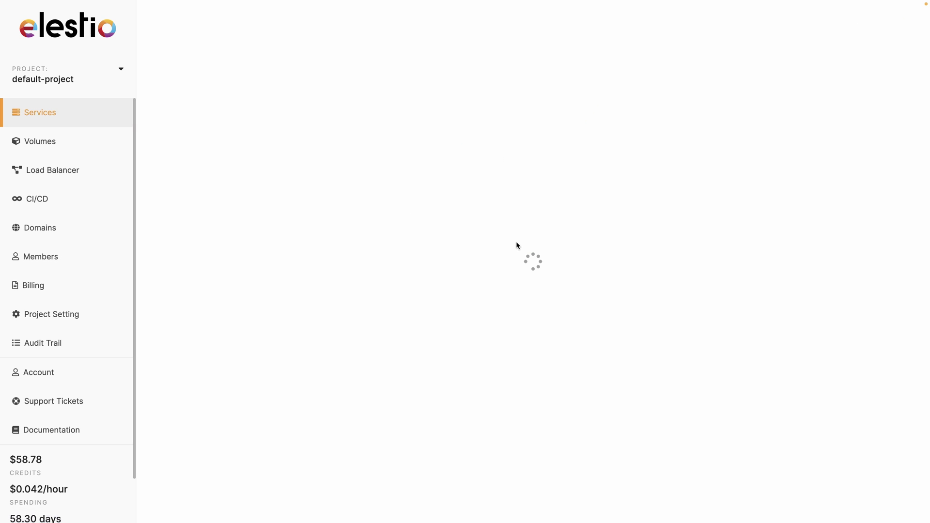
type("flagsmith")
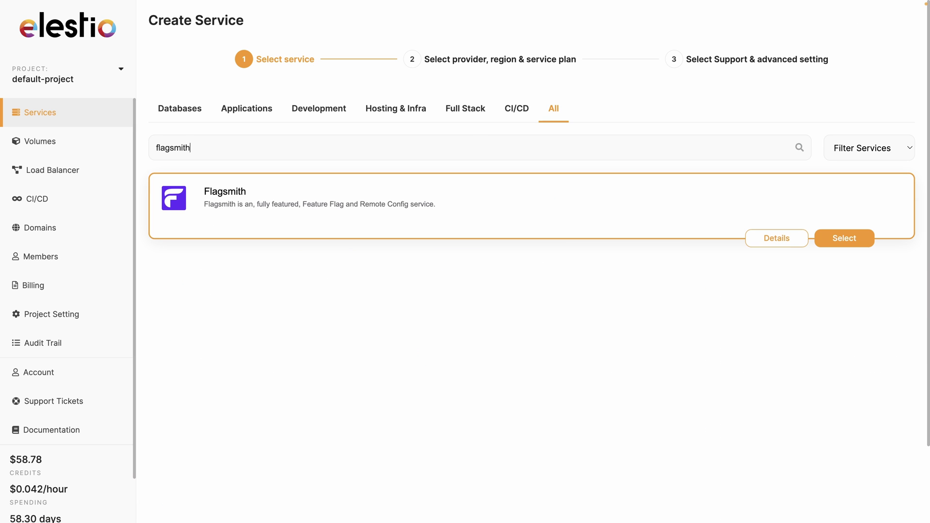
left_click(865, 239)
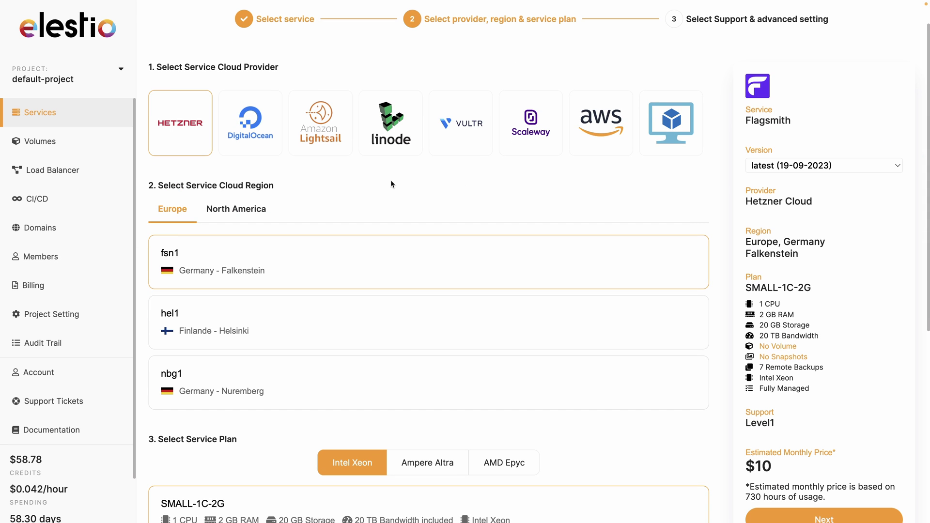
Create the service on Hetzner fsn1 with SMALL-1C-2G, then open the emailed password link
scroll(395, 290, "down", 4)
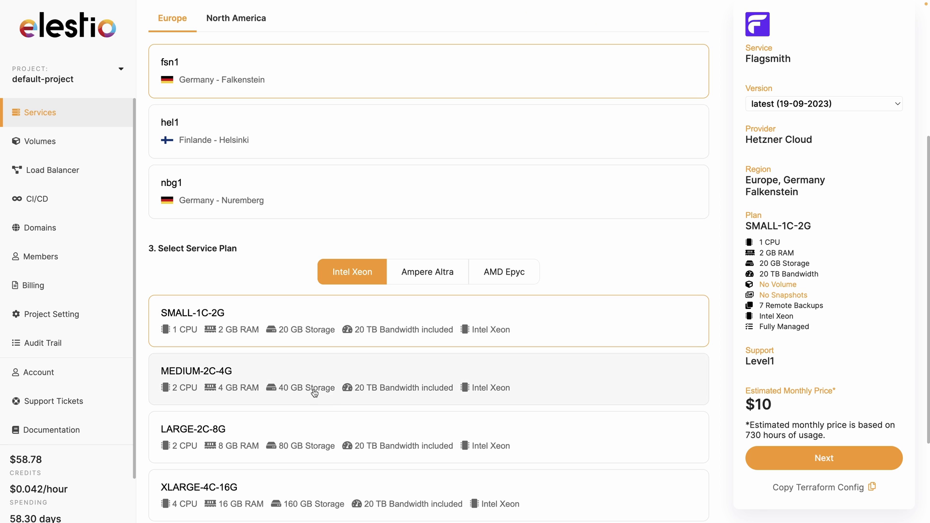
left_click(796, 457)
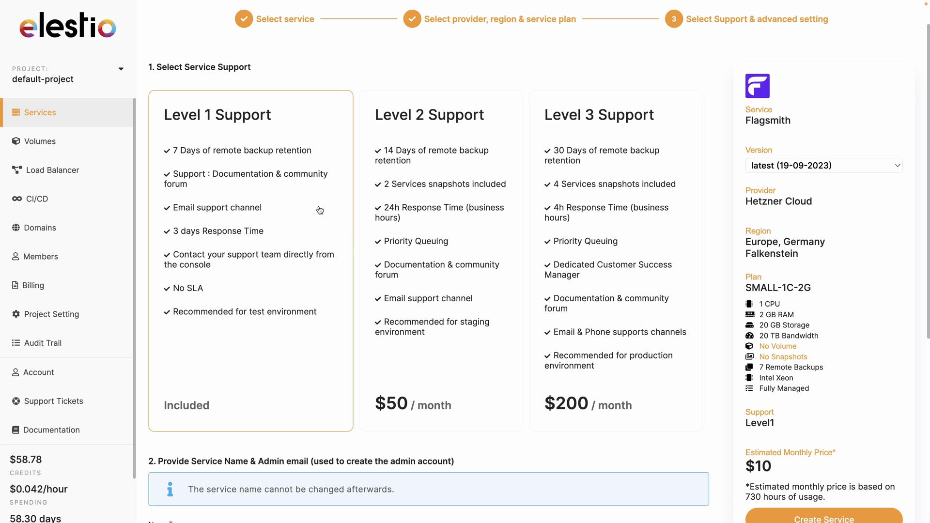
scroll(169, 256, "down", 6)
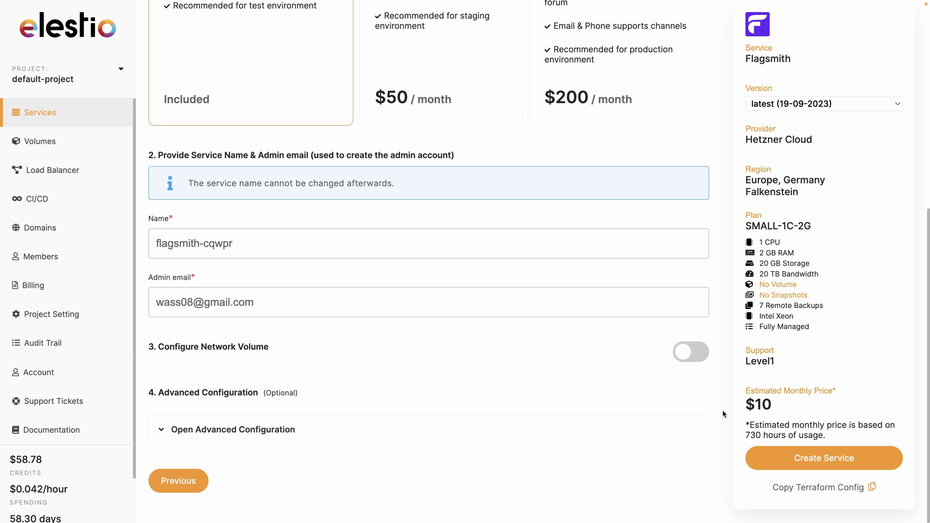
left_click(787, 458)
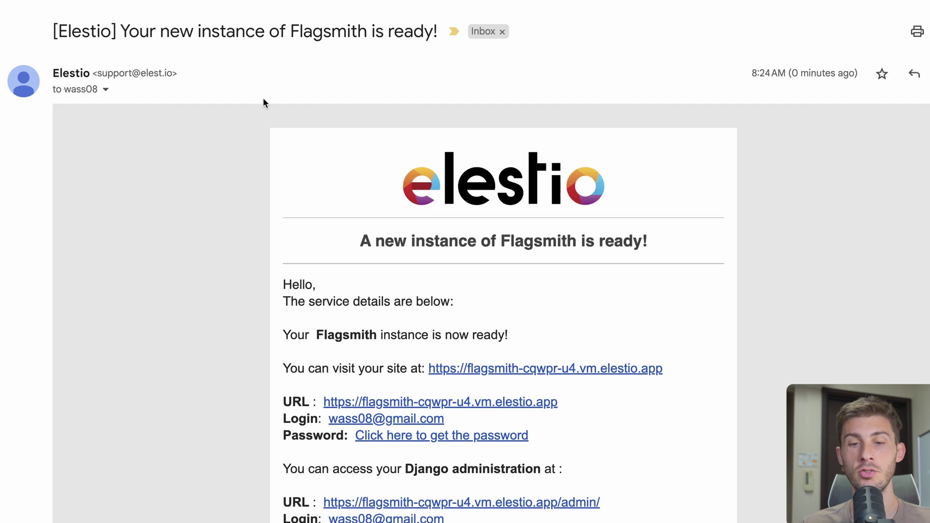
left_click(418, 437)
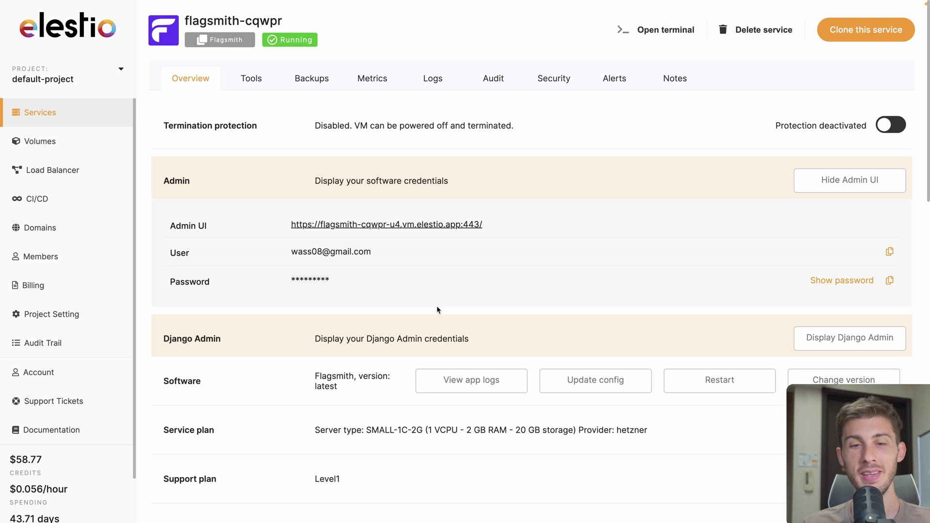
Copy the flagsmith-cqwpr admin password and open its Admin UI URL
left_click(893, 280)
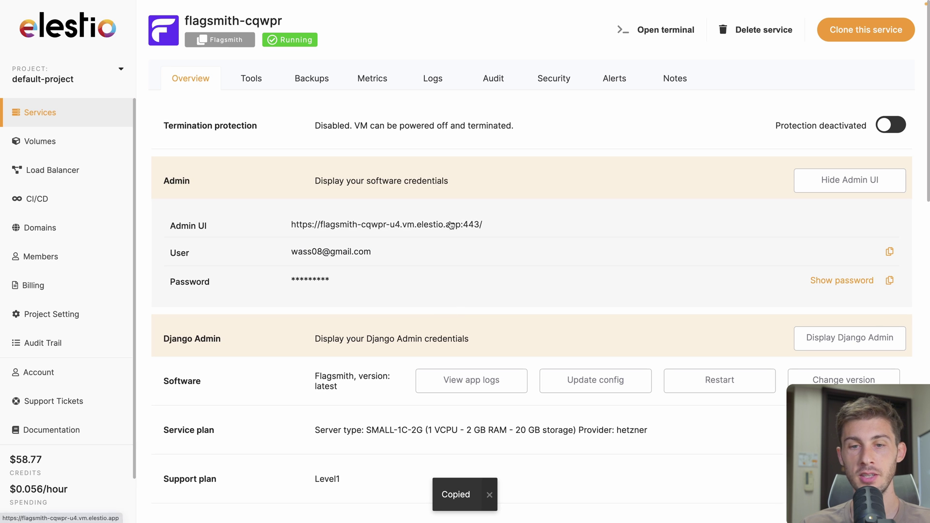
left_click(454, 224)
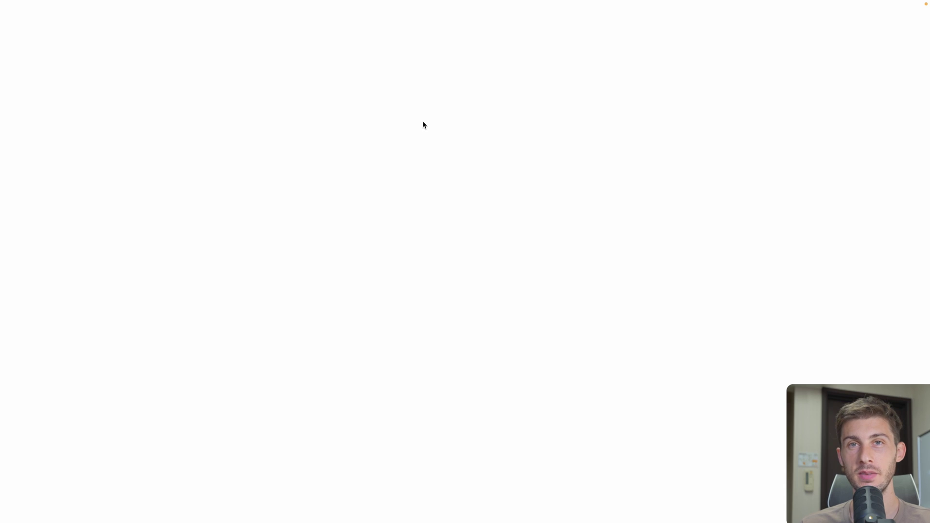
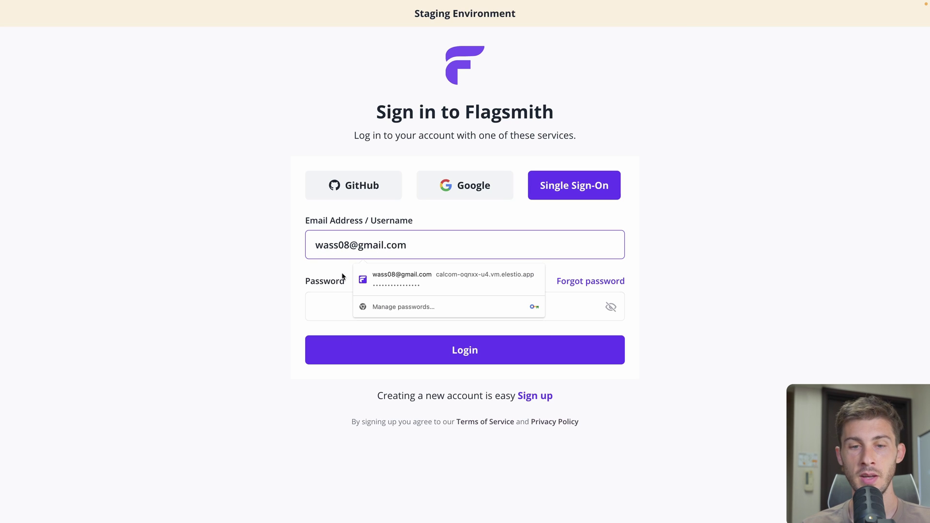
Log in to Flagsmith with the admin e-mail and the copied password
left_click(325, 303)
key("ctrl+v")
left_click(440, 363)
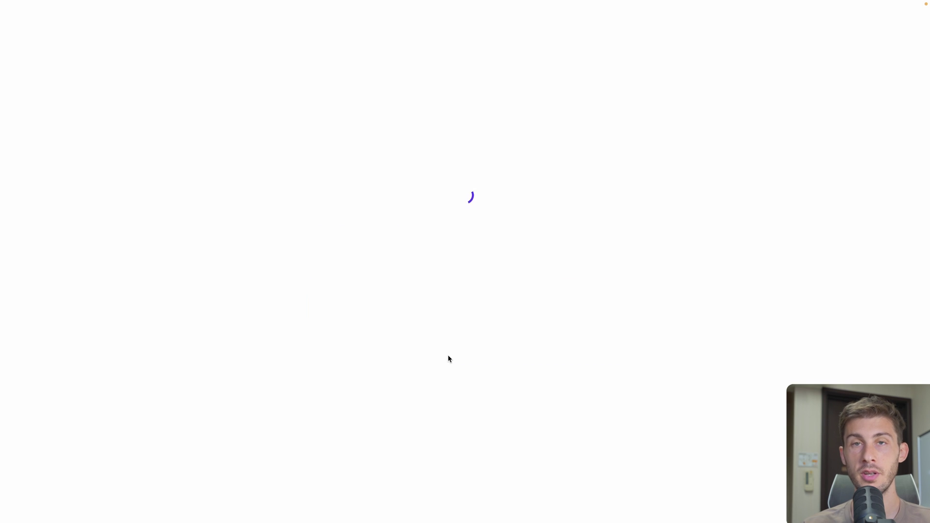
Create an organisation named 'Elestio'
left_click(460, 157)
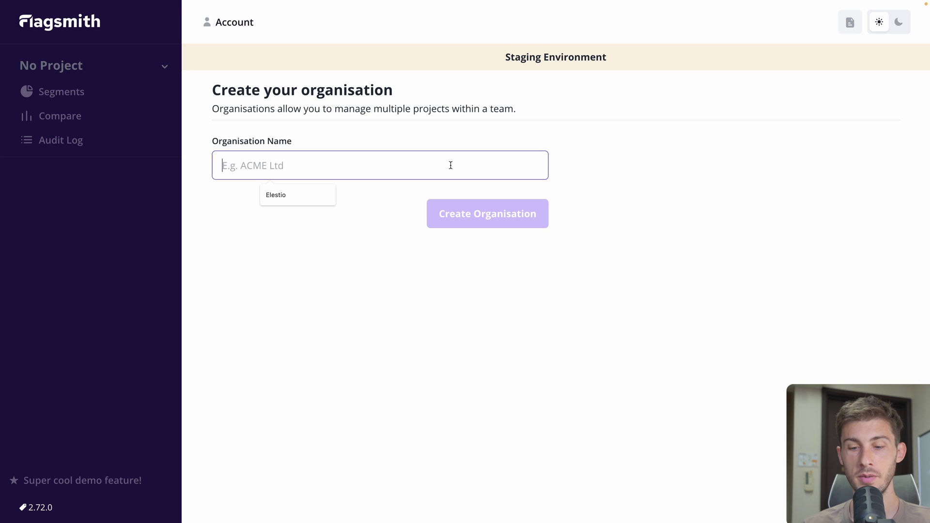
type("Elestio")
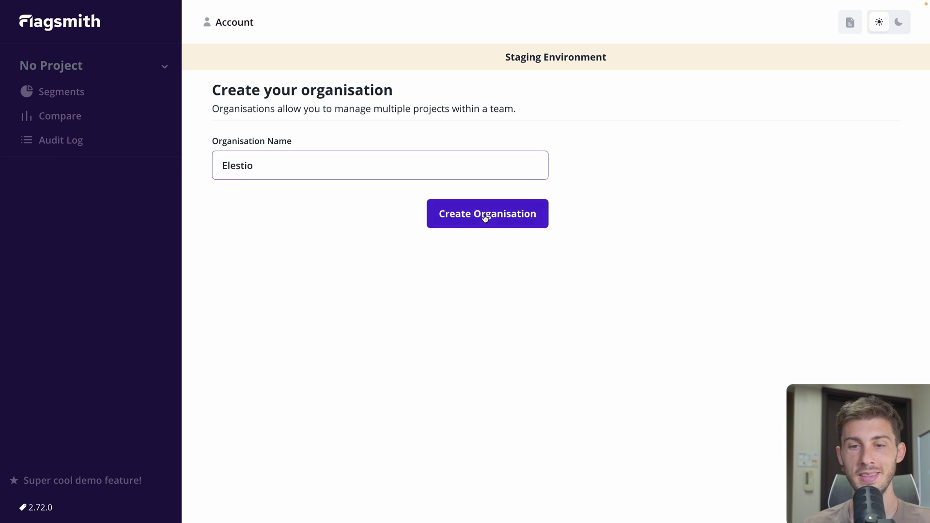
left_click(484, 216)
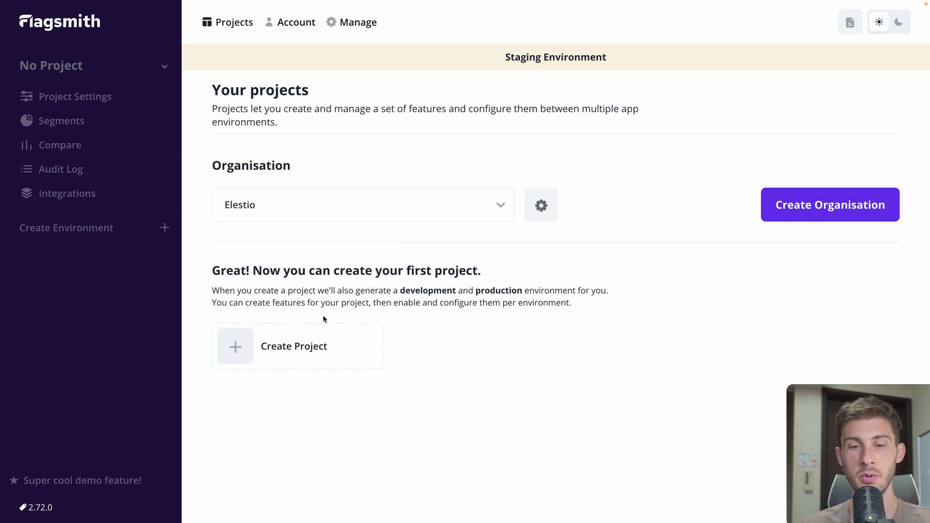
Create a new project named 'Sims online' from the organisation page
left_click(288, 350)
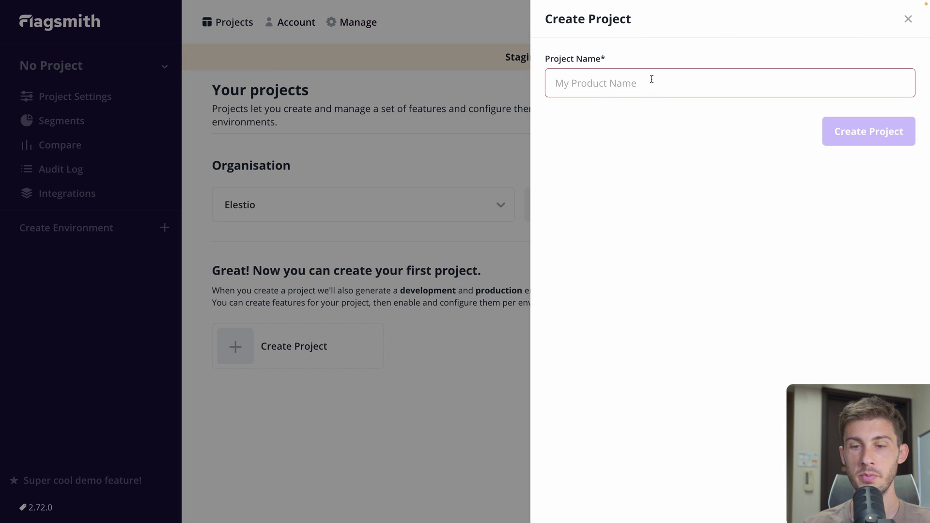
type("Sims onl")
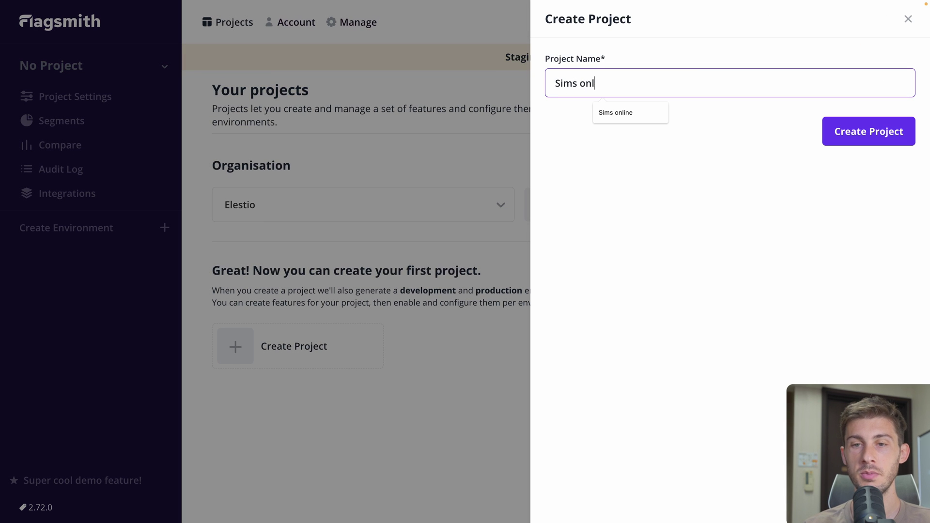
type("ine")
left_click(843, 131)
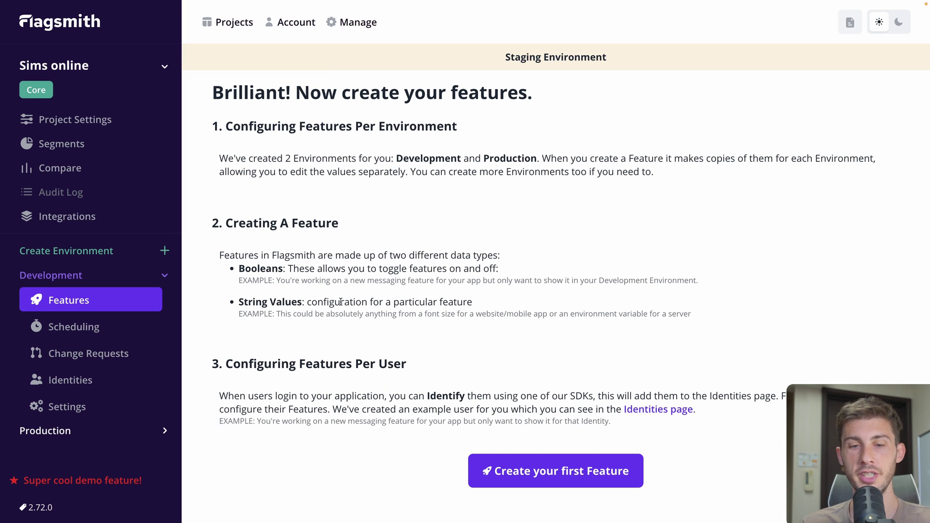
Add feature avatar_picker, enabled by default, described 'Display the avatar picker in our game'
scroll(269, 309, "down", 1)
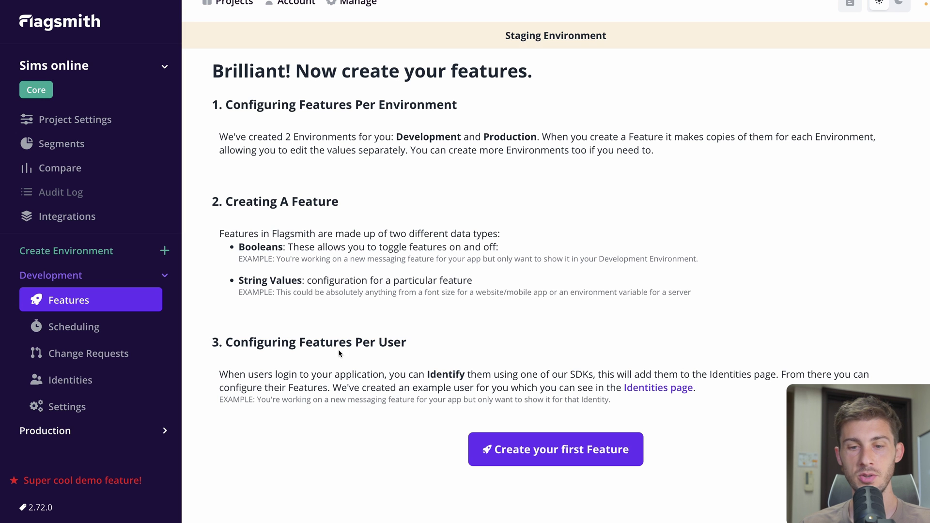
left_click(596, 451)
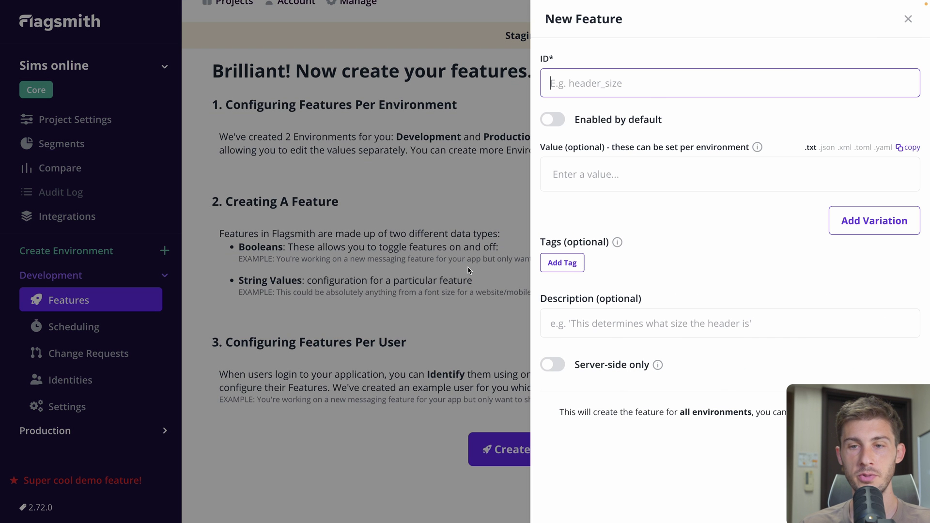
type("avat")
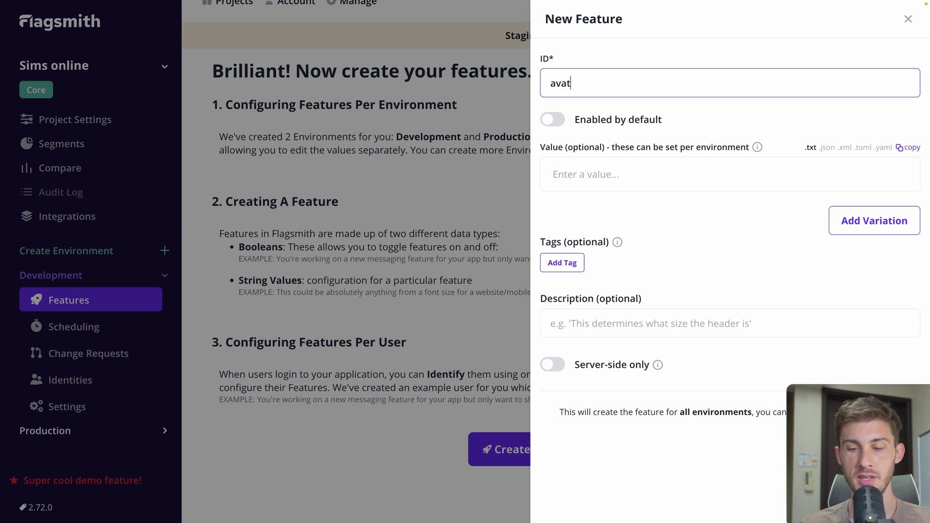
type("ar_picker")
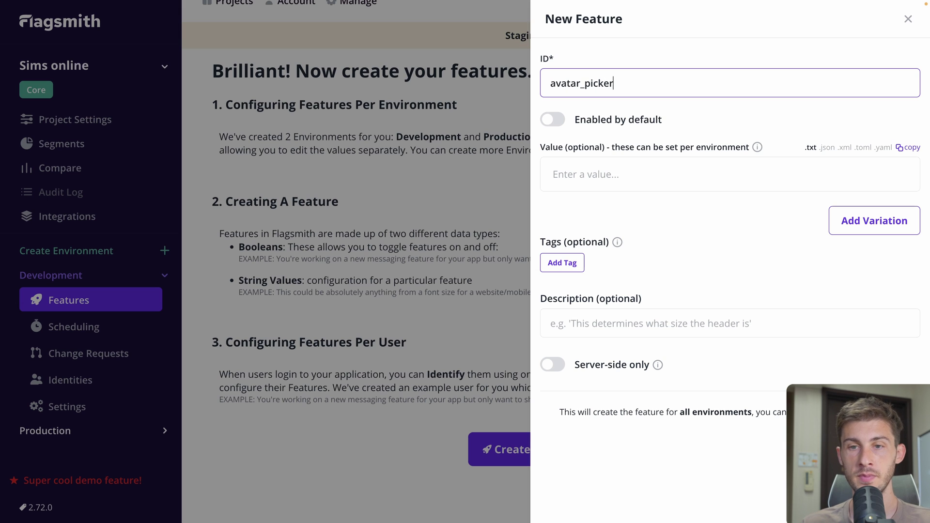
left_click(555, 122)
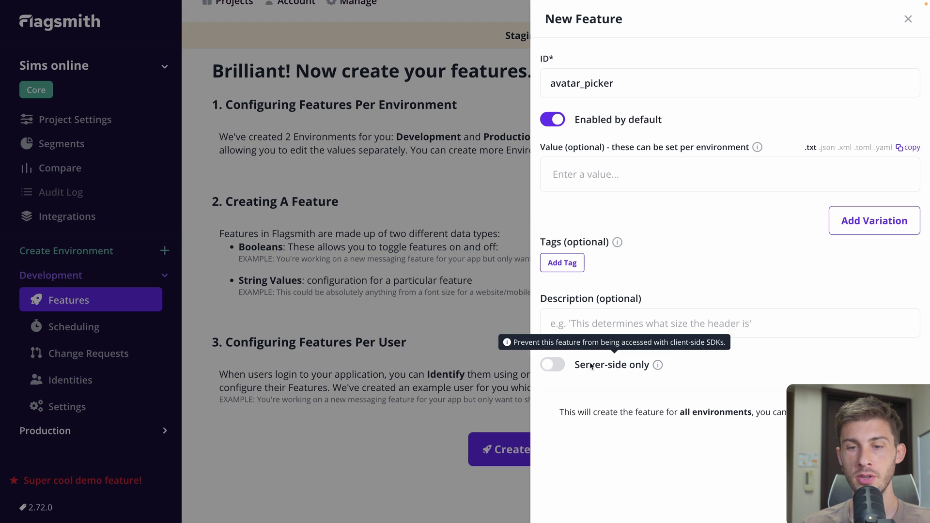
left_click(631, 323)
type("Dis")
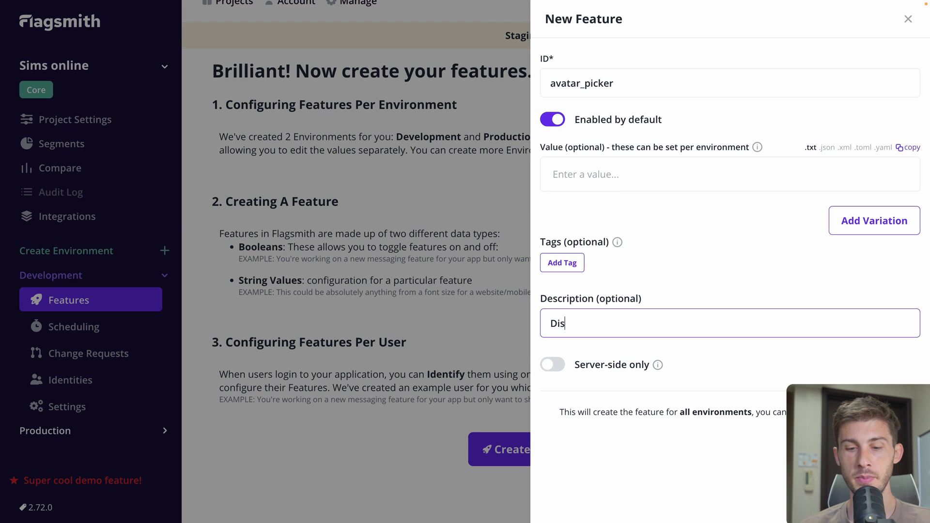
type("play the avatar")
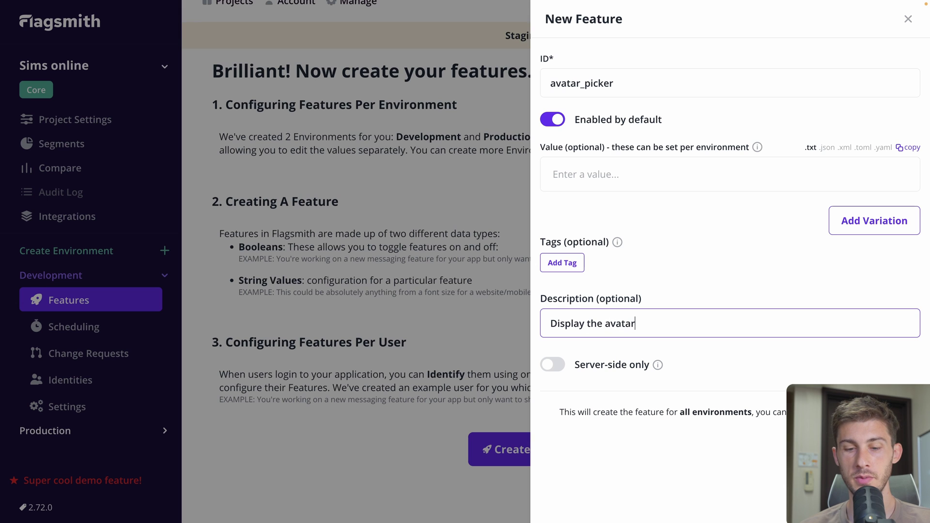
type(" picker in our game")
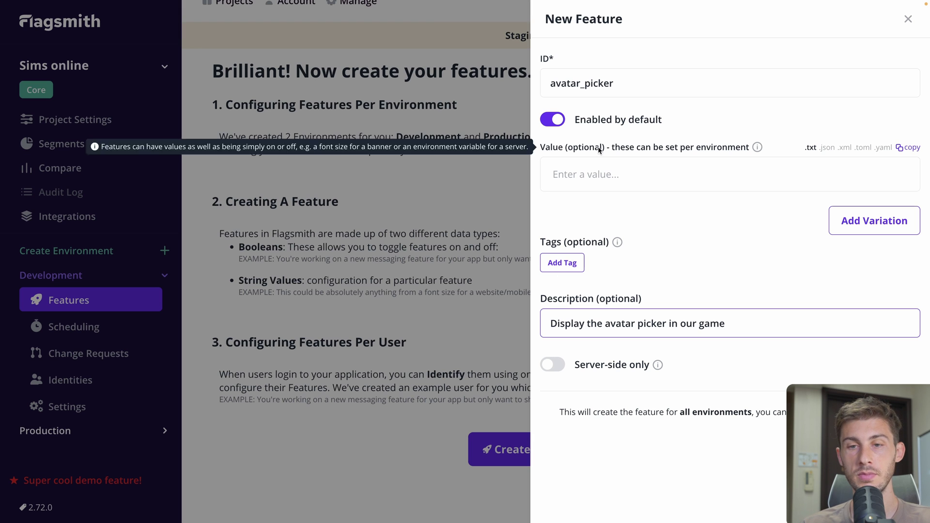
mouse_move(570, 369)
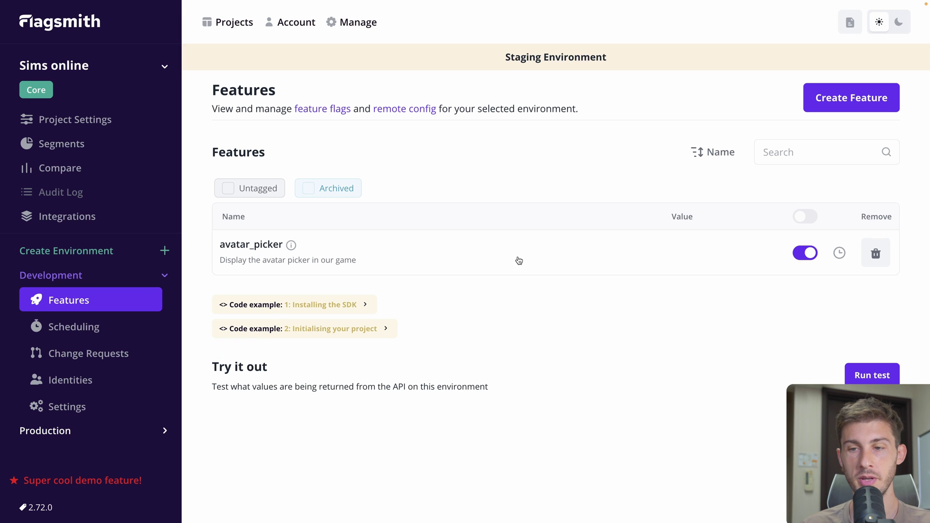
left_click(805, 259)
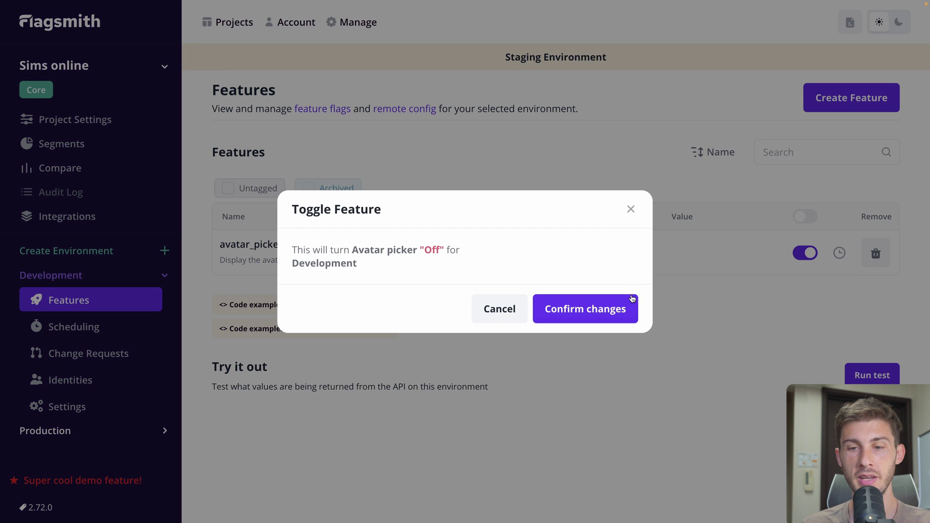
left_click(502, 316)
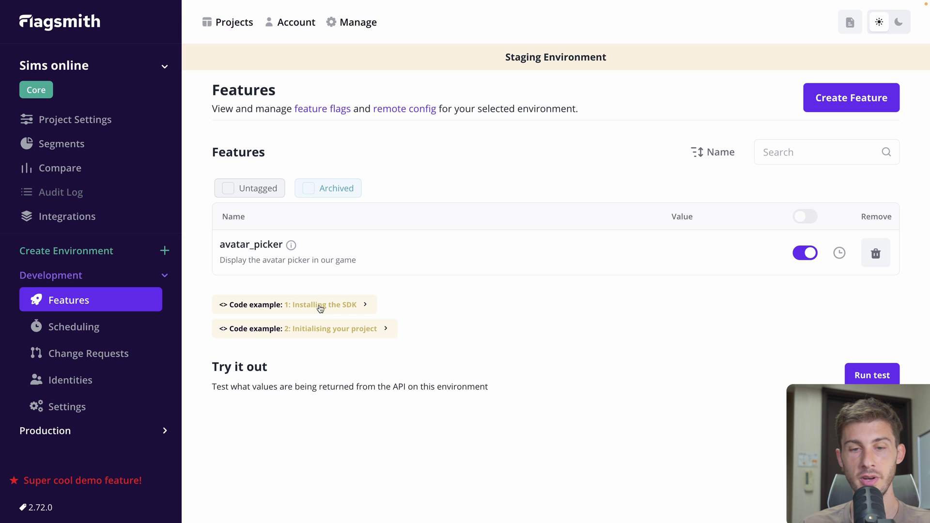
Expand the SDK install code example and switch its language to React
left_click(300, 309)
scroll(358, 274, "down", 2)
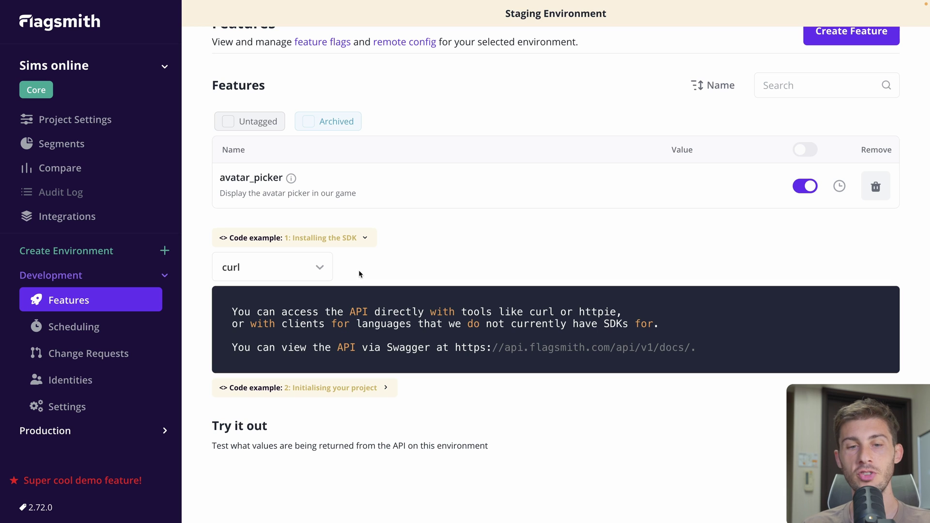
left_click(306, 266)
left_click(385, 265)
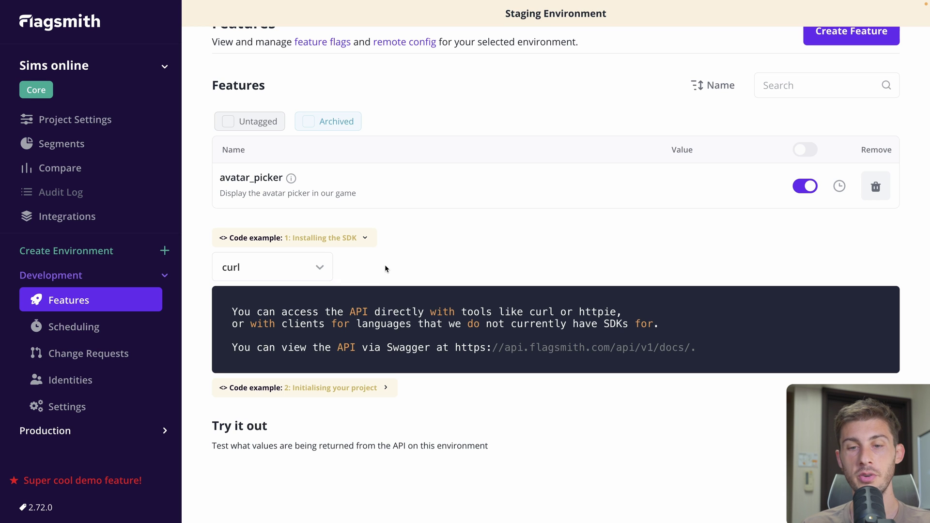
left_click(319, 268)
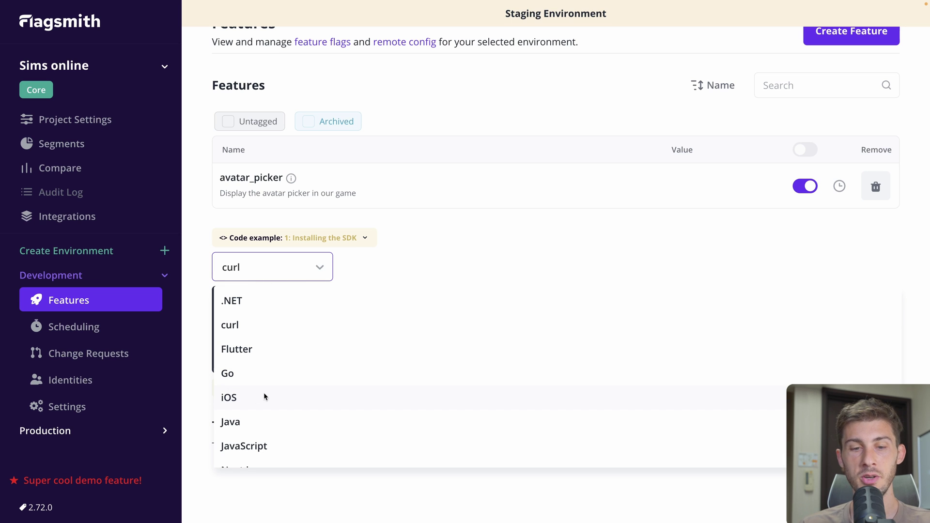
scroll(248, 442, "down", 5)
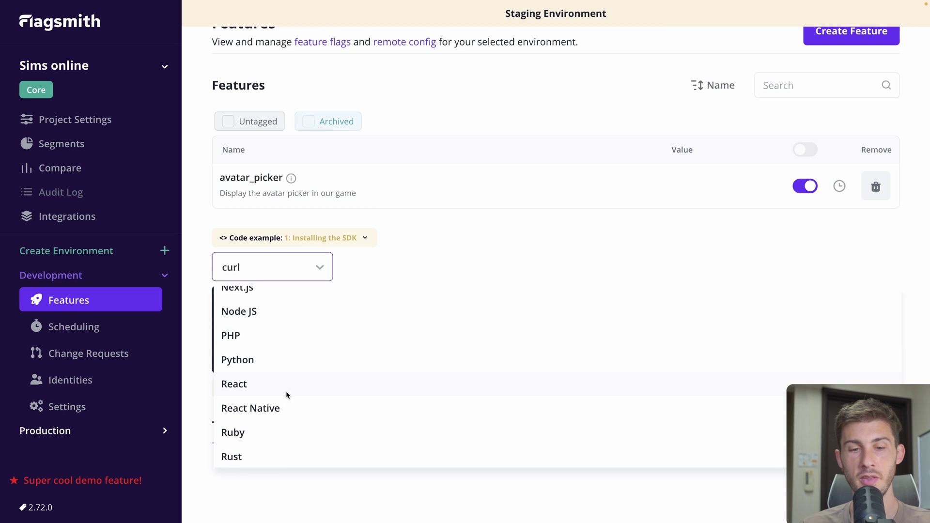
left_click(290, 384)
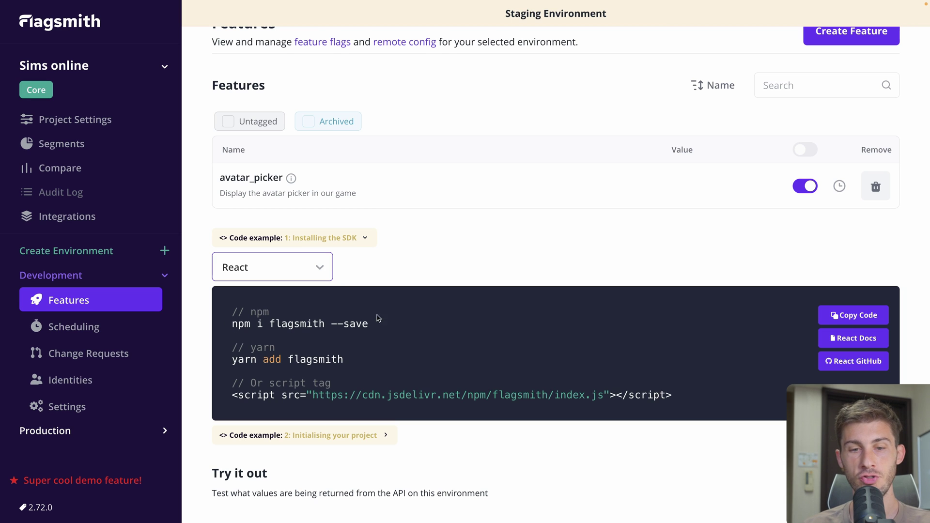
Copy 'yarn add flagsmith' and run it in the client project's terminal
left_click_drag(233, 362, 347, 359)
key("super+c")
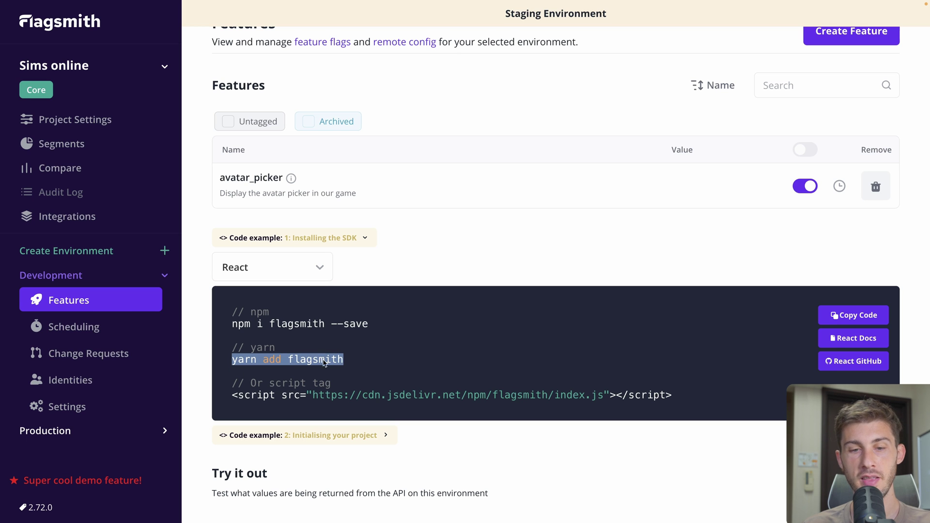
key("super+Tab")
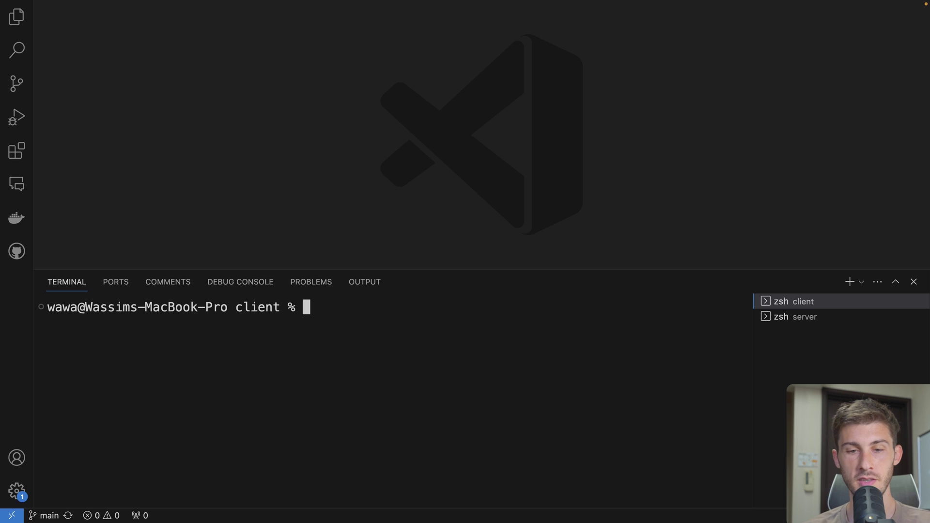
key("super+v")
key("Return")
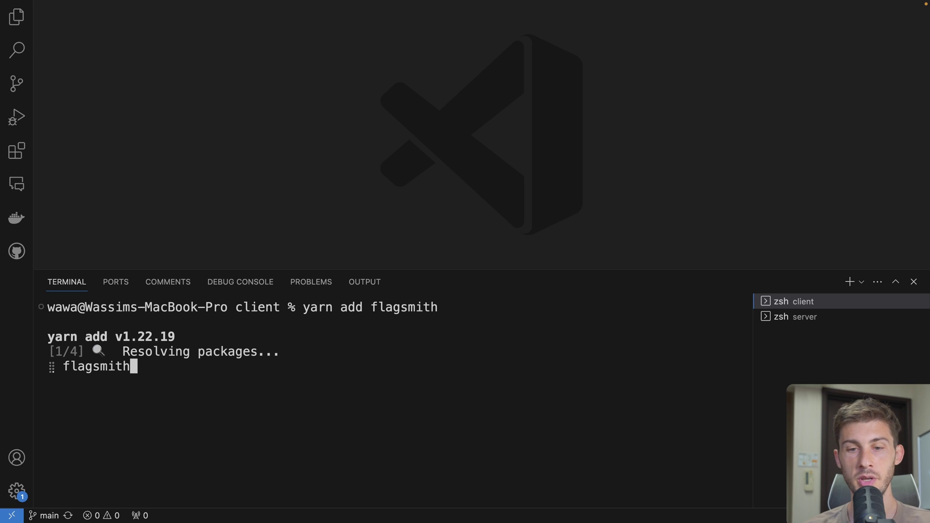
Expand Flagsmith's React 'Initialising your project' code example
key("super+Tab")
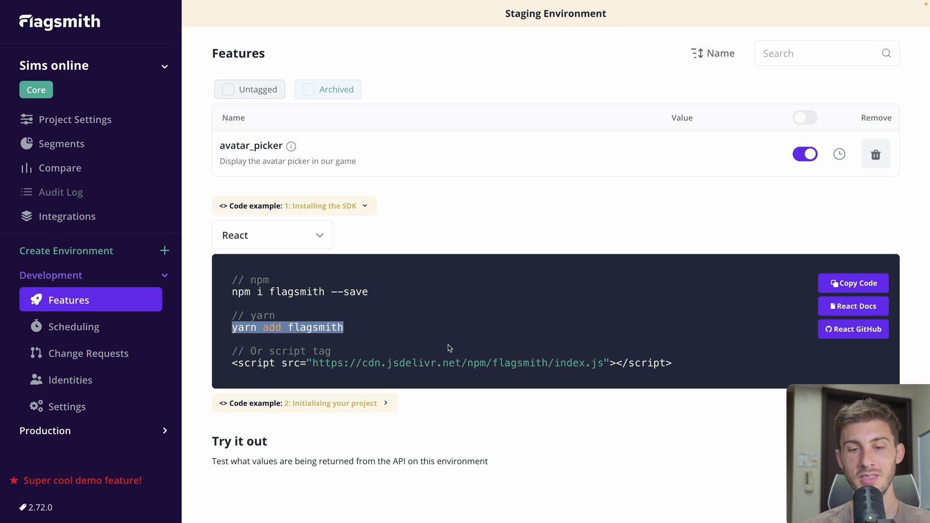
left_click(370, 411)
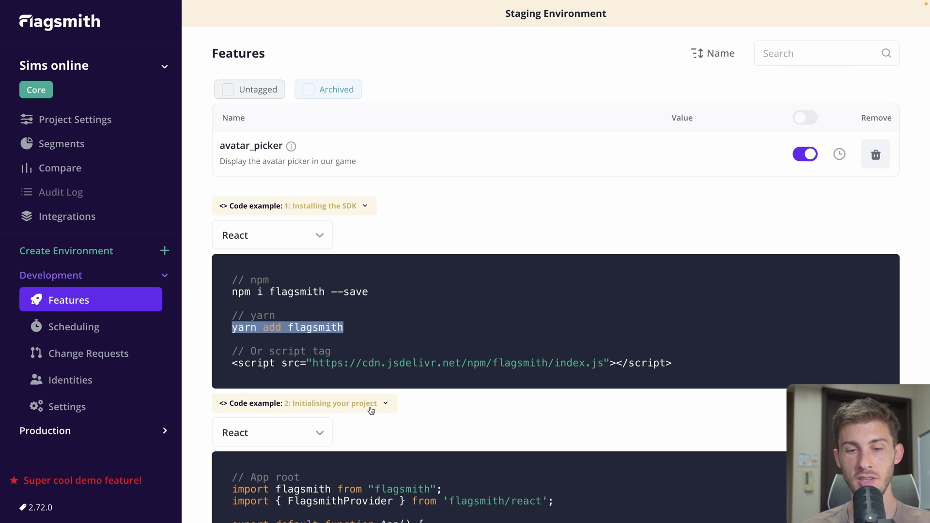
scroll(455, 402, "down", 6)
mouse_move(455, 402)
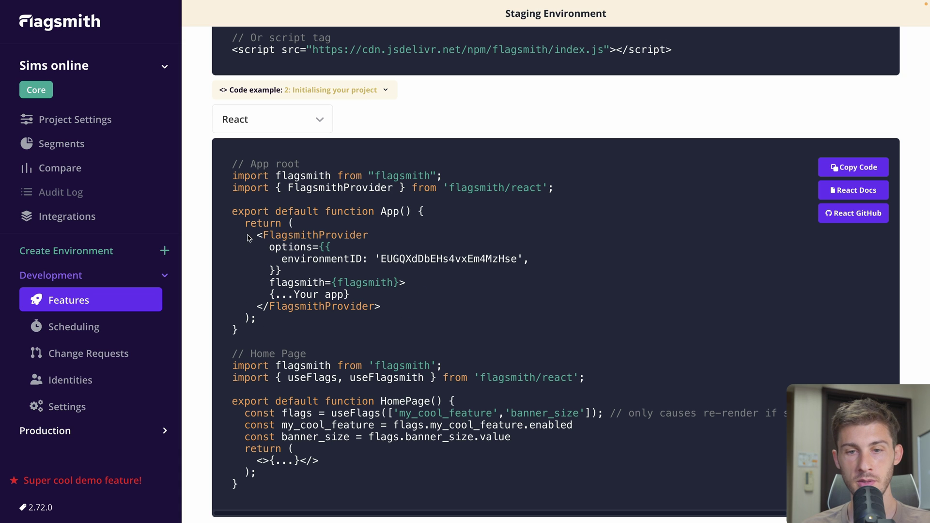
Copy the FlagsmithProvider wrapper code and start a file search in VS Code
left_click_drag(268, 239, 421, 288)
key("ctrl+c")
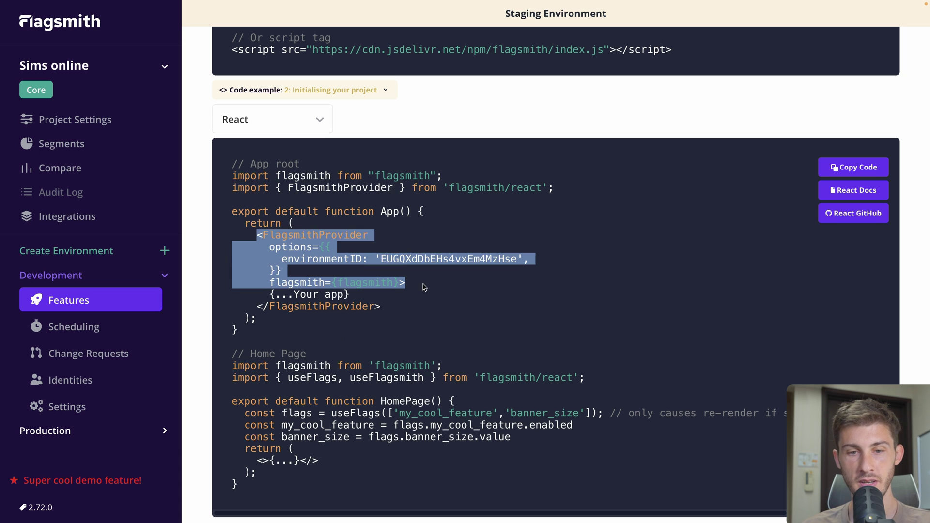
key("super+Tab")
key("super+p")
Open main.jsx and paste the FlagsmithProvider block inside StrictMode
type("main")
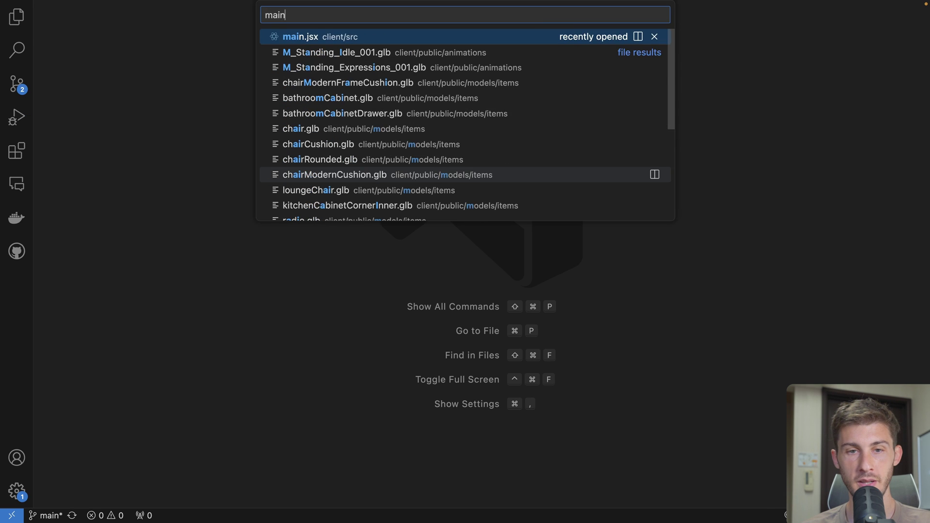
key("Return")
scroll(294, 115, "up", 3)
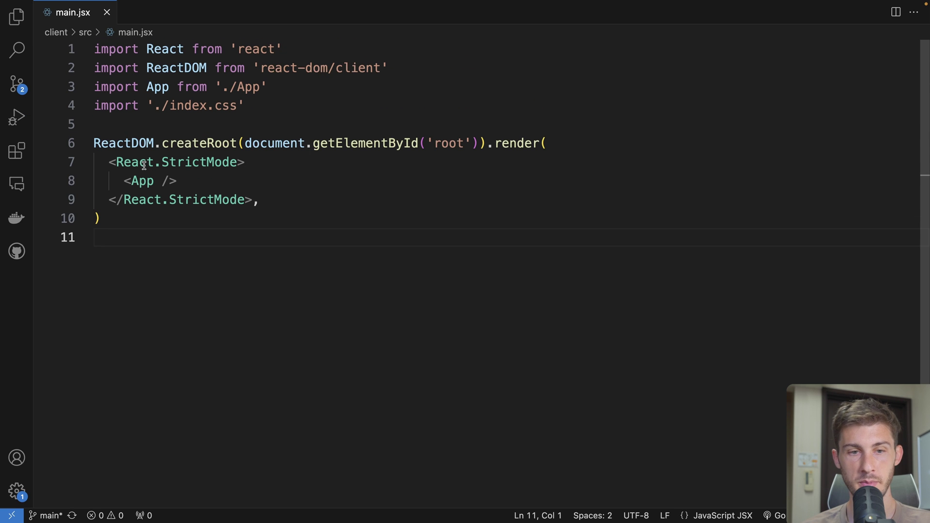
left_click(271, 171)
key("Return")
key("ctrl+v")
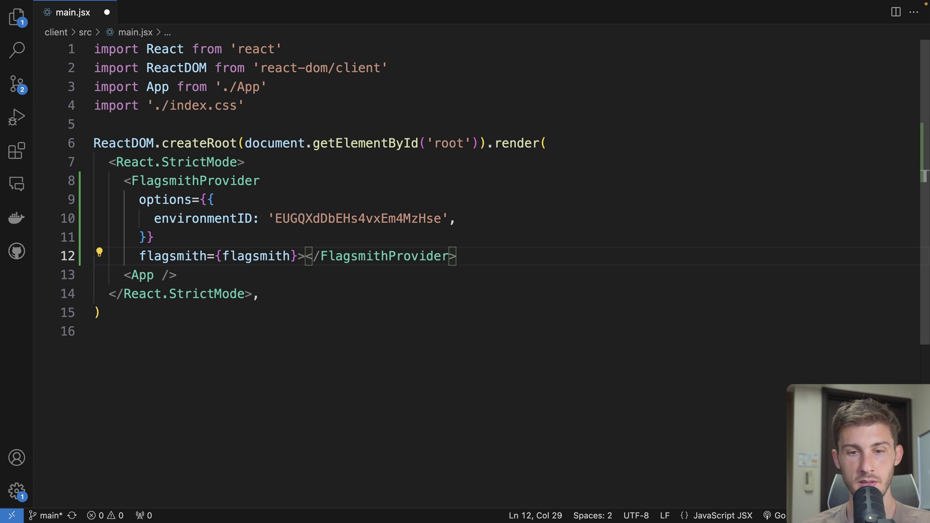
Move the closing FlagsmithProvider tag below App so the provider wraps it
key("shift+End")
key("super+x")
key("Down")
key("Return")
key("super+v")
left_click(277, 177)
key("ctrl+space")
key("Escape")
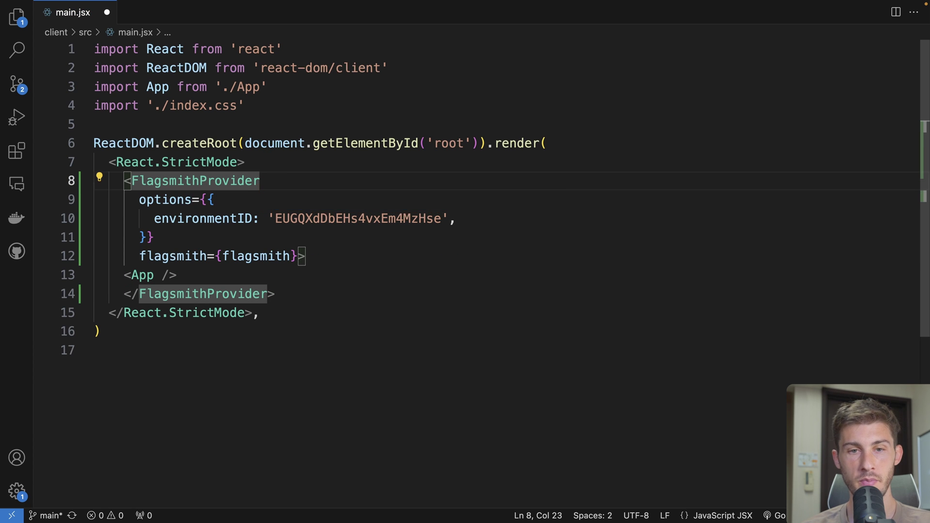
Add the flagsmith and FlagsmithProvider imports below index.css and save main.jsx
key("super+Tab")
left_click_drag(591, 191, 226, 192)
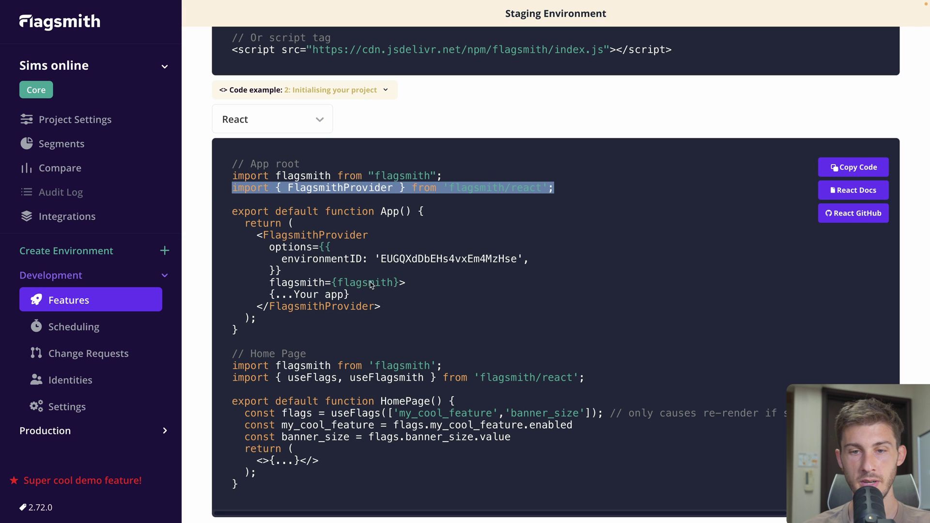
left_click(233, 176, "shift")
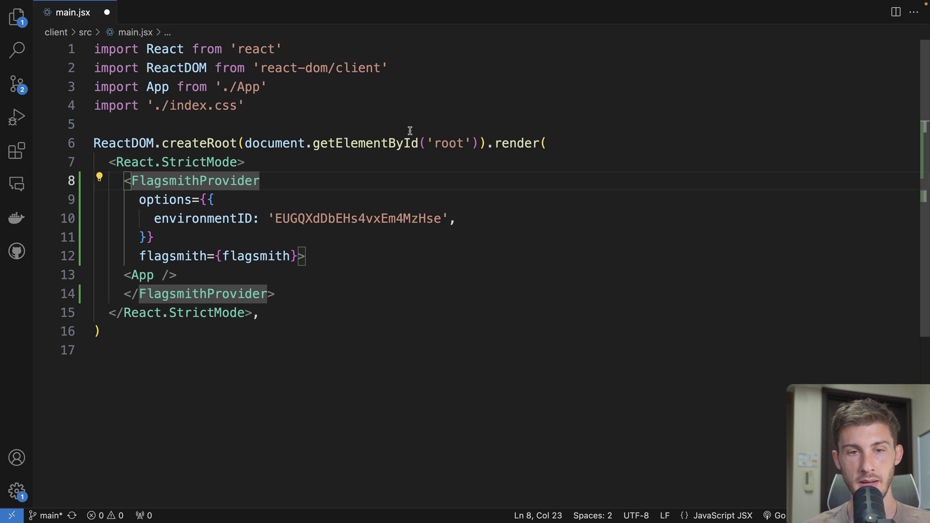
left_click(394, 106)
key("Return")
key("super+v")
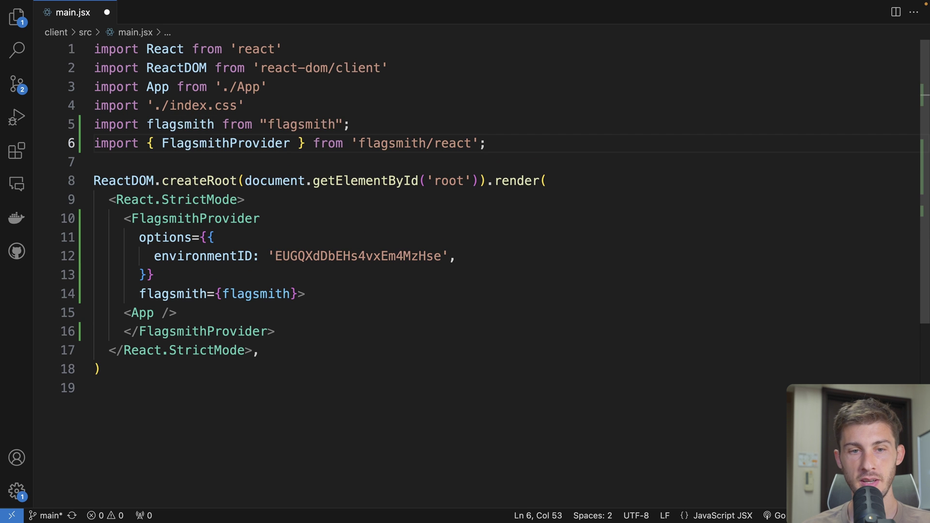
key("super+s")
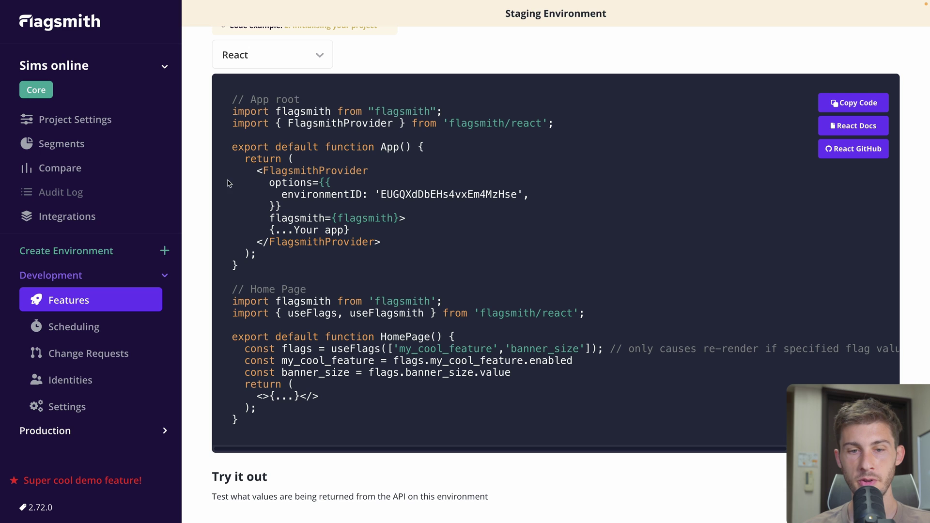
Copy the useFlags line from the Flagsmith React example and open UI.jsx in the editor
scroll(357, 278, "down", 1)
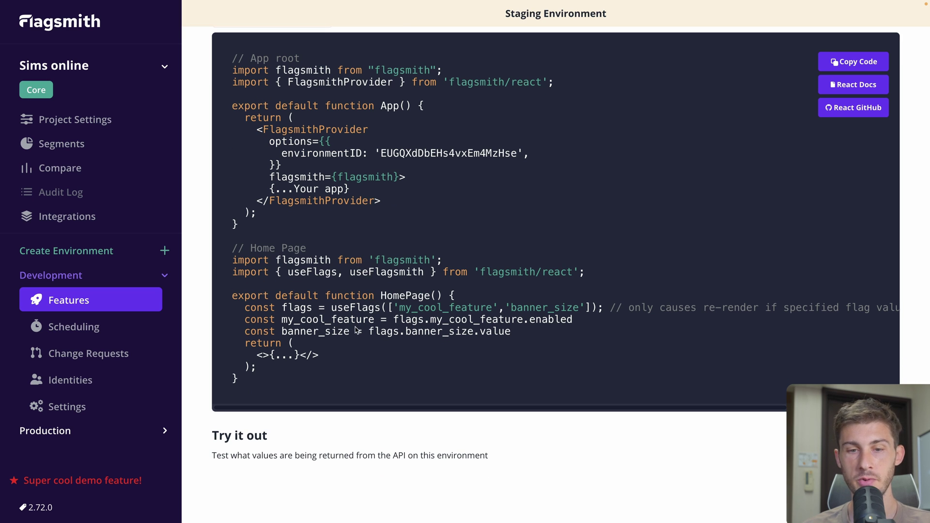
left_click_drag(239, 310, 599, 310)
left_click(602, 311)
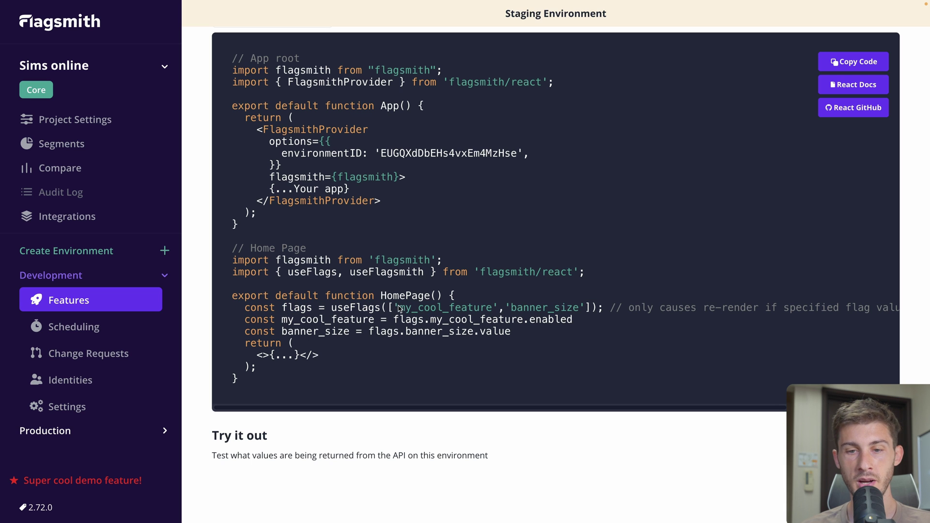
key("super+Tab")
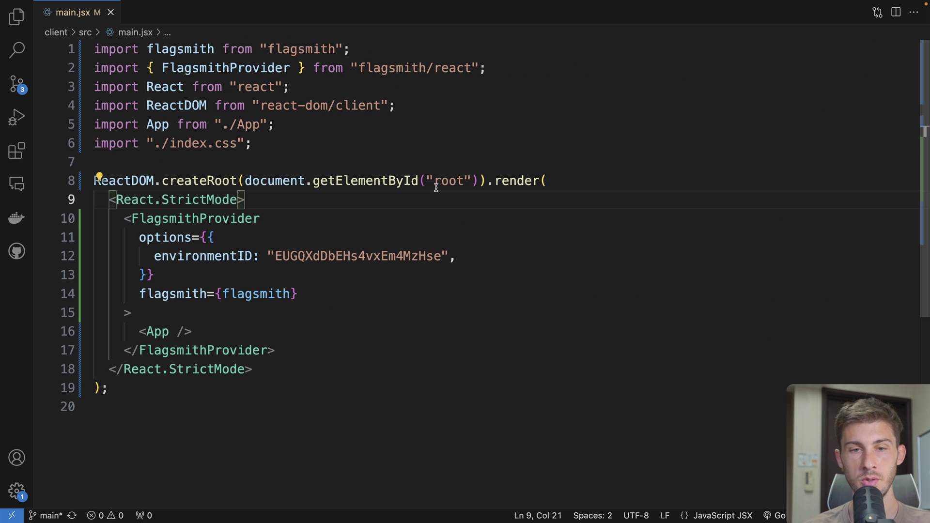
key("super+p")
type("ui")
key("Return")
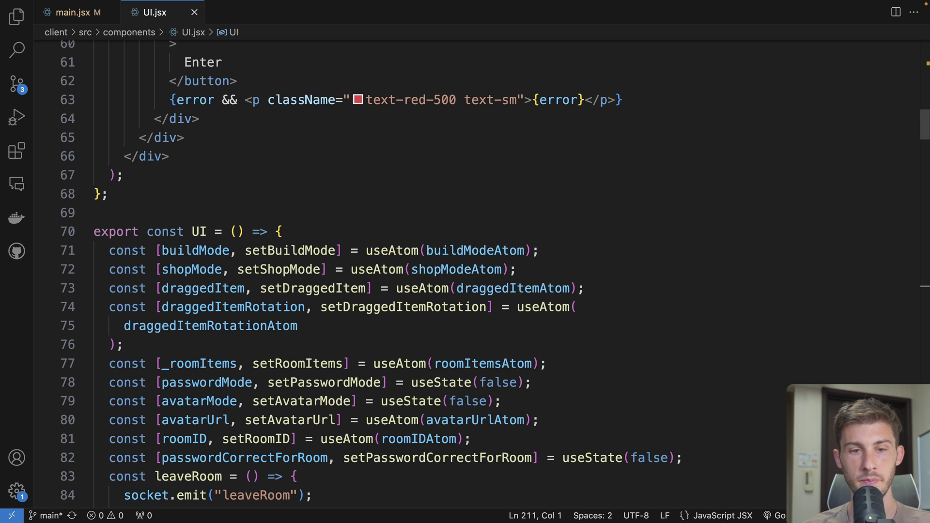
Insert const flags = useFlags(["avatar_picker"]) into the UI component, auto-importing useFlags
scroll(444, 157, "down", 2)
left_click(444, 159)
key("Return")
key("super+v")
left_click(274, 183)
key("ctrl+space")
key("Return")
key("Right")
key("Right")
key("Right")
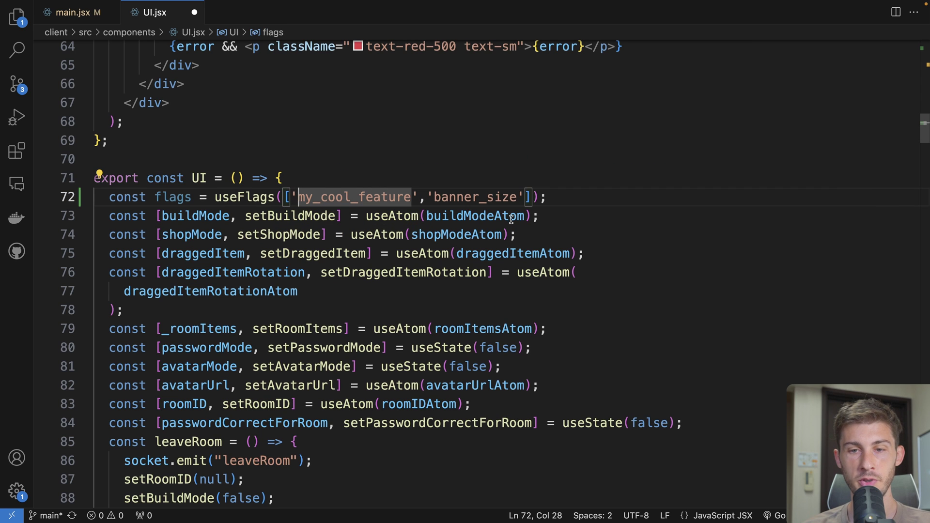
left_click(520, 199, "shift")
key("BackSpace")
type("avatar_picker")
Save UI.jsx and add console.log(flags) below the useFlags line
left_click(170, 196)
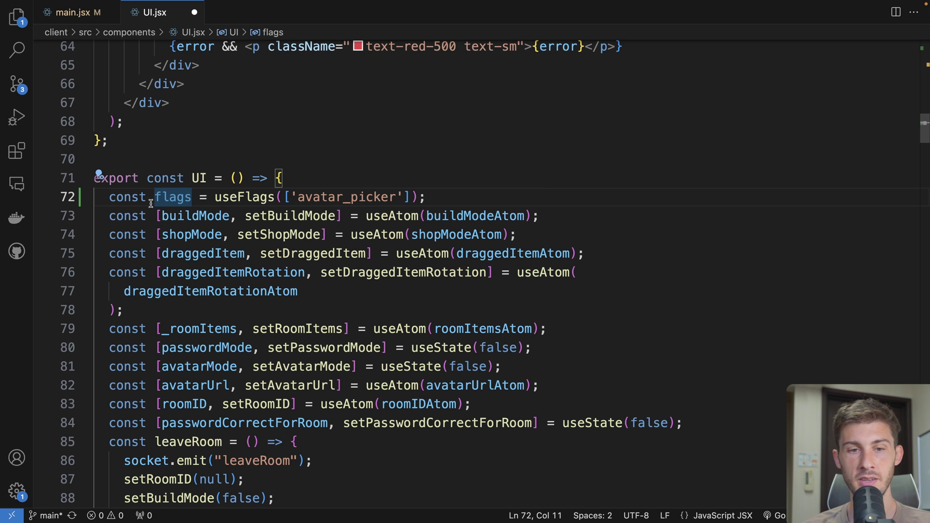
left_click(203, 215)
key("cmd+s")
left_click(465, 198)
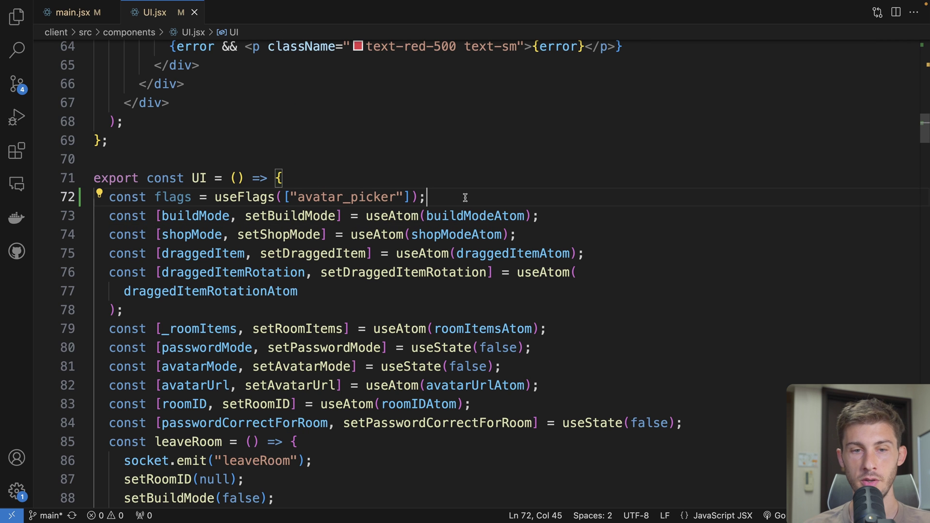
key("Return")
type("console.log(")
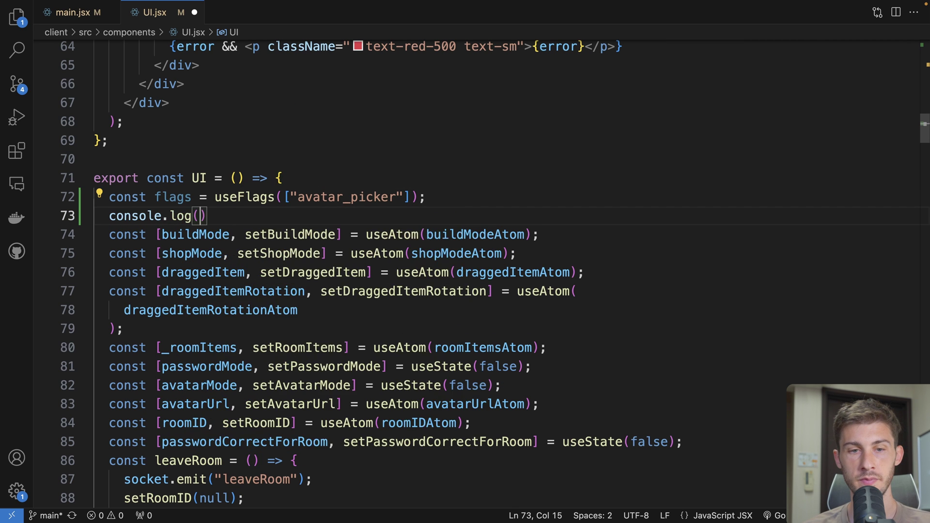
type("flags")
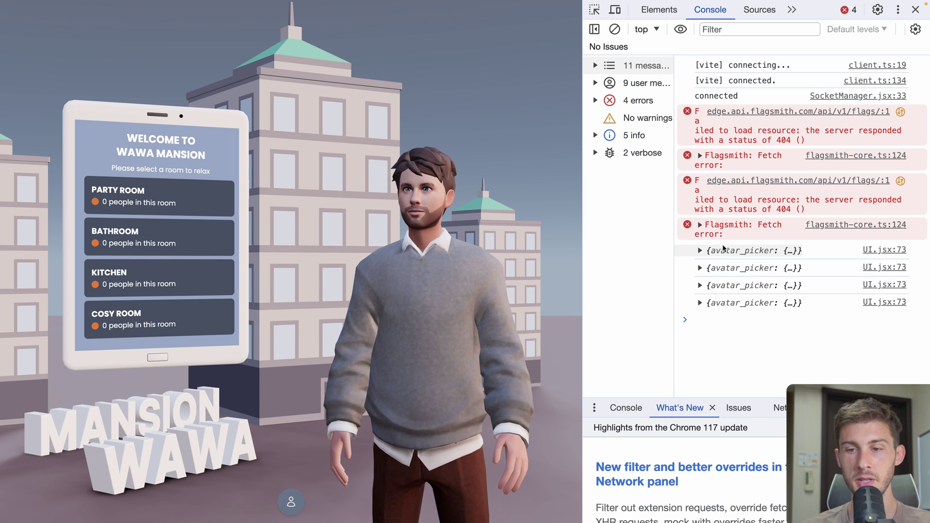
Expand the logged avatar_picker object to check its state, then select the Flagsmith instance URL
left_click(723, 250)
left_click(746, 262)
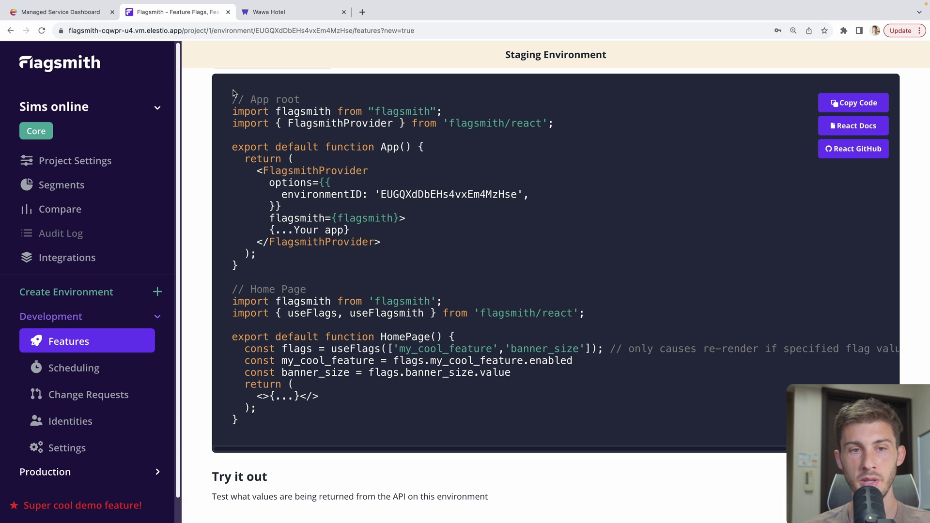
left_click_drag(182, 30, 68, 30)
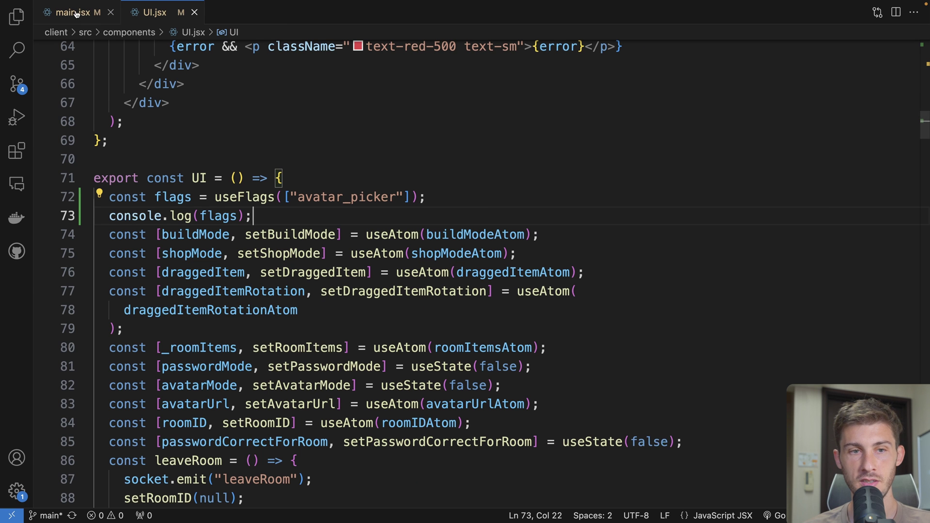
left_click(72, 12)
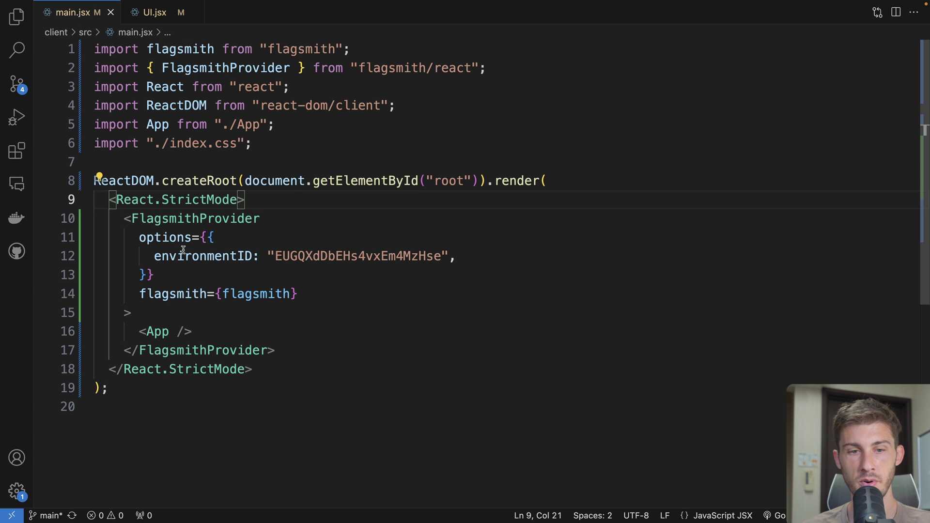
left_click(482, 256)
key("Return")
type("api")
key("Escape")
type(": \"")
key("super+v")
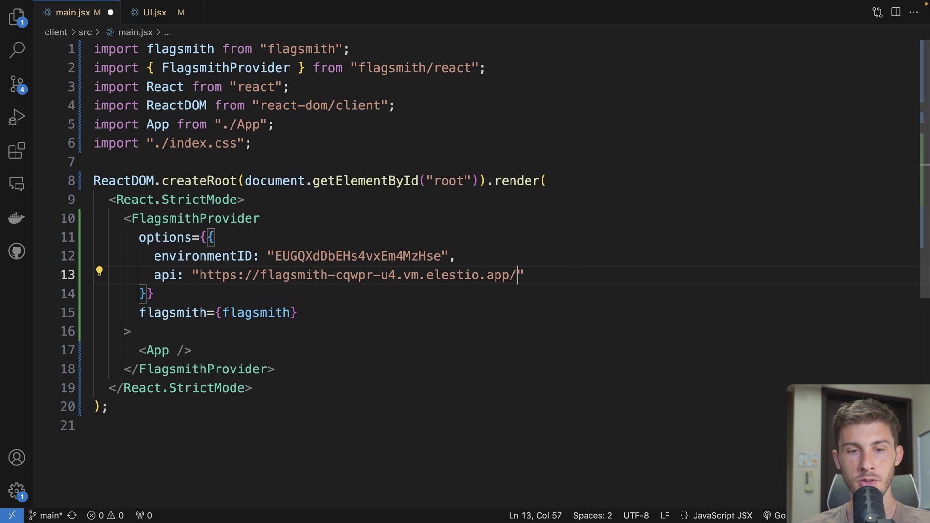
key("Tab")
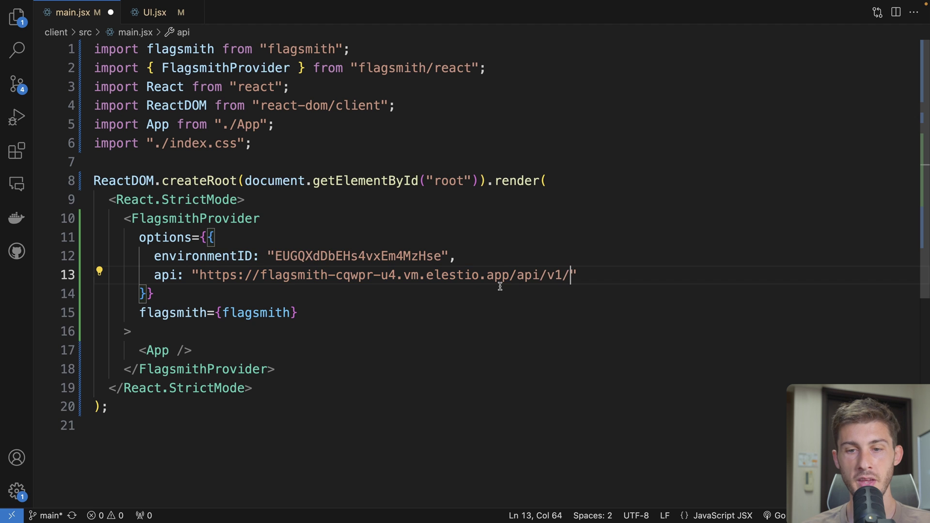
key("super+s")
Reload the game, verify avatar_picker logs enabled: true, open the avatar picker, and hide DevTools
key("super+Tab")
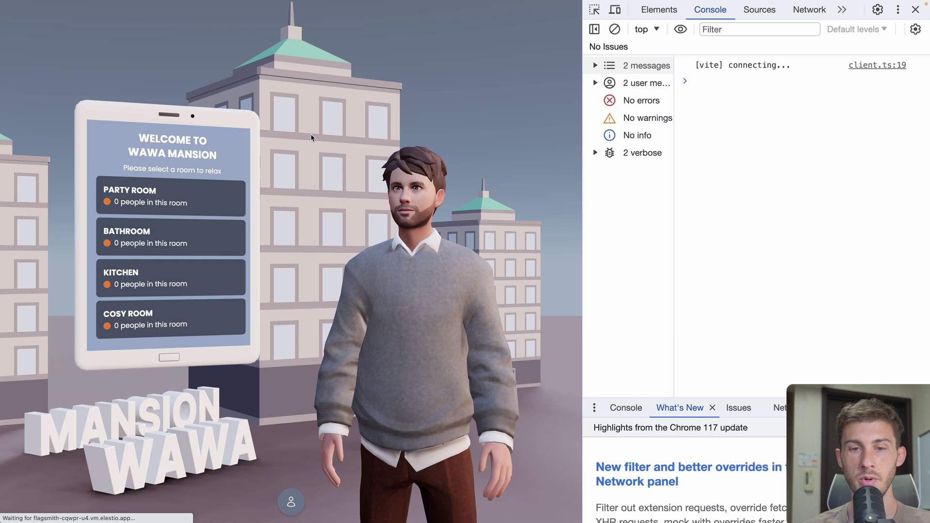
left_click(701, 112)
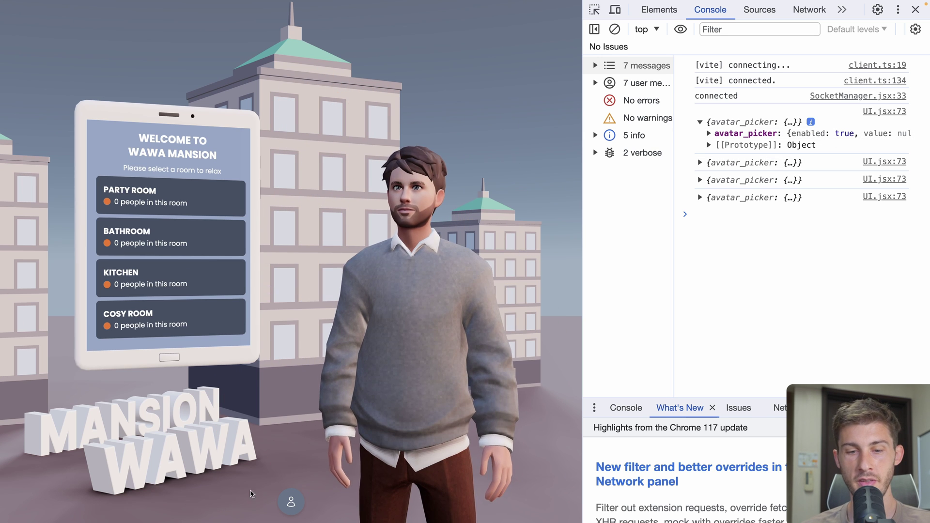
left_click(290, 504)
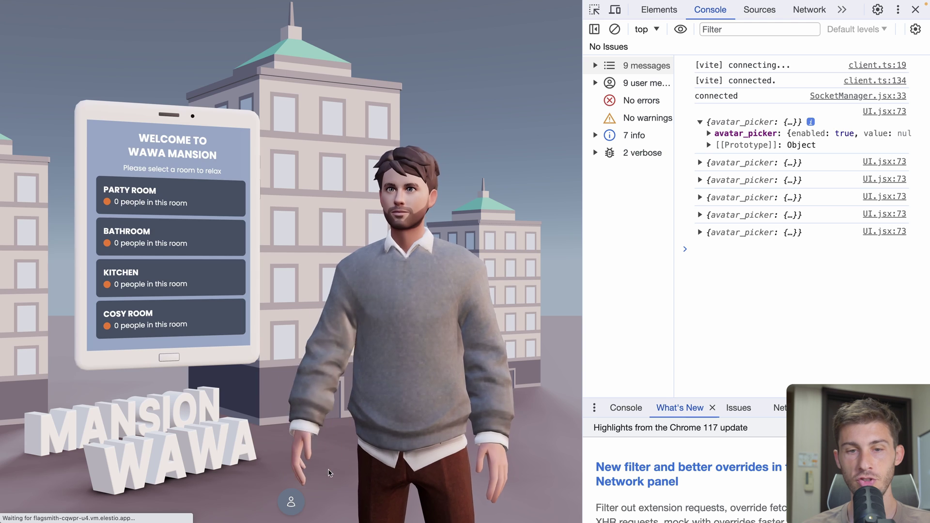
key("super+alt+i")
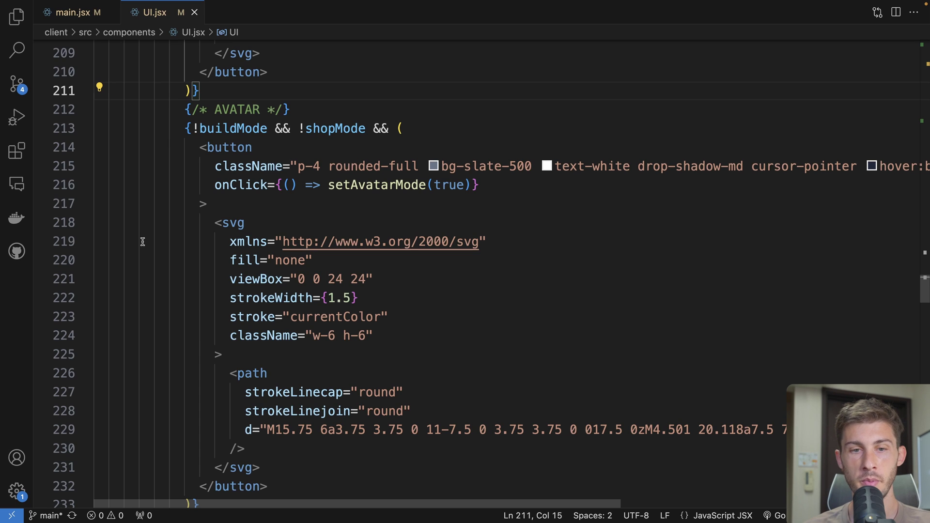
Prefix the avatar button's render condition on line 213 with flags.avatar_picker.enabled &&
left_click(194, 128)
type("!")
key("Left")
key("Left")
type("flags.avatar_picker")
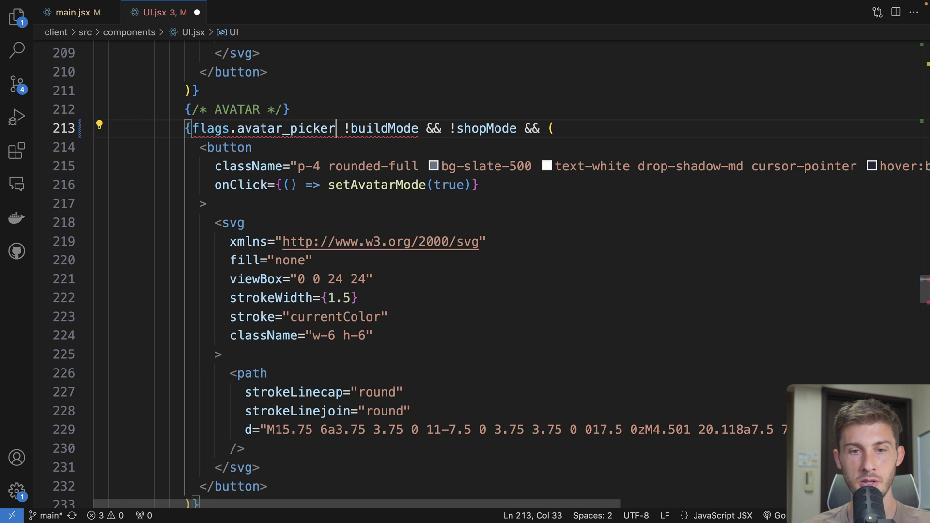
type(".enabled &&")
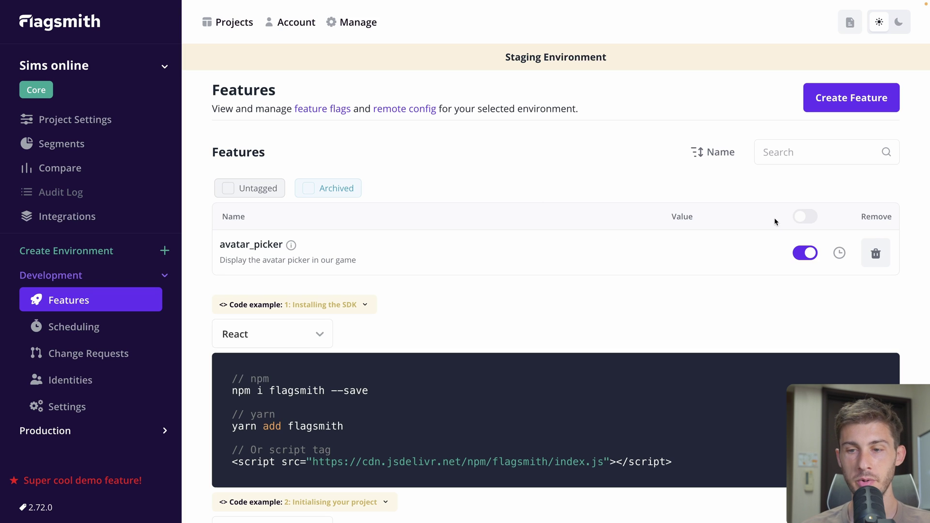
Switch avatar_picker off in Development, confirm the change, and reload the game to check
left_click(805, 253)
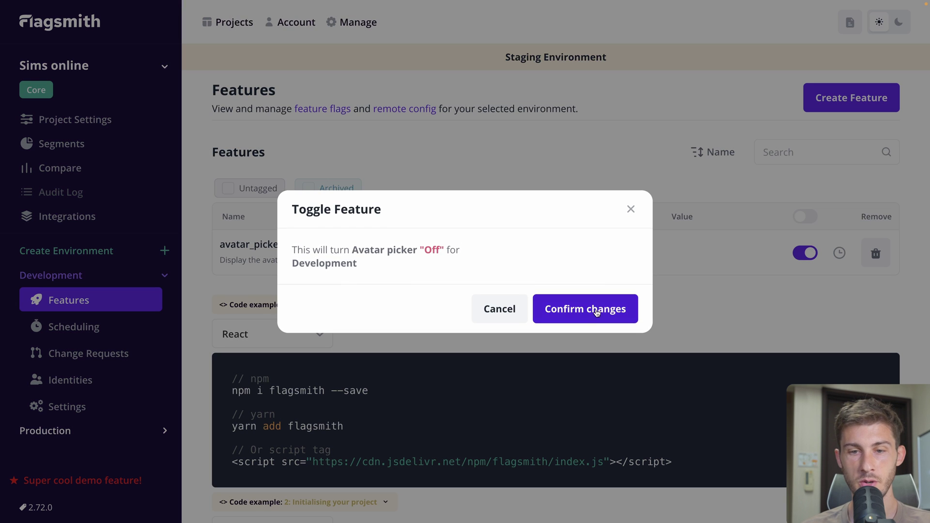
left_click(597, 310)
key("super+r")
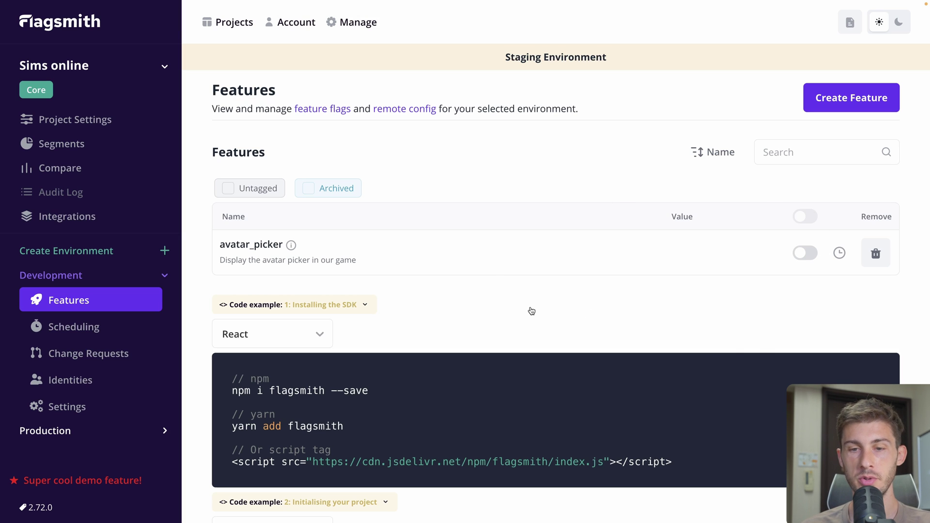
scroll(532, 310, "down", 1)
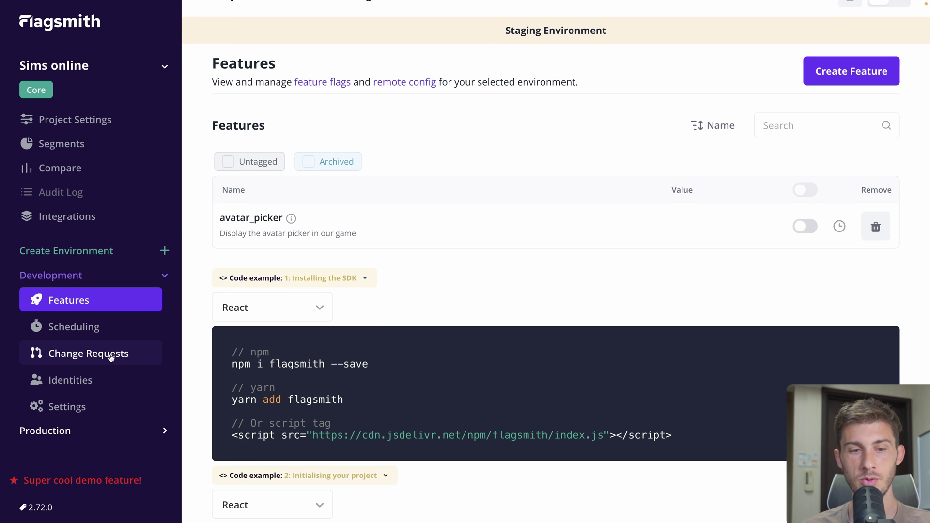
Inspect the development_user_123456 identity, then select the flagsmith.identify line in the React example
left_click(84, 380)
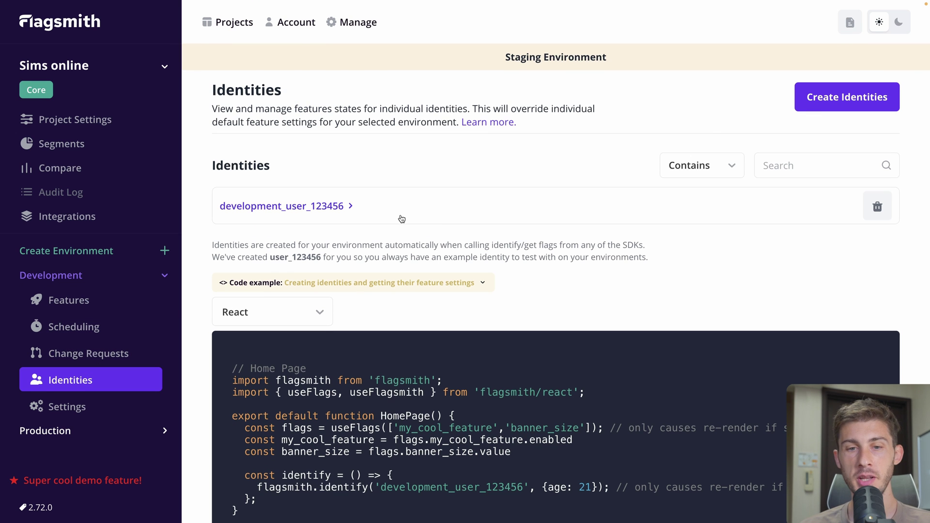
left_click(398, 214)
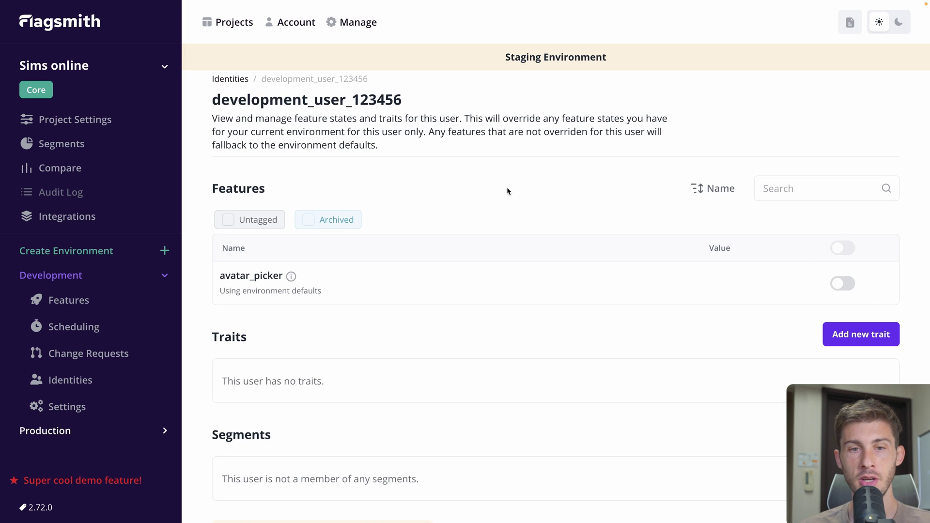
left_click_drag(212, 99, 411, 101)
left_click(411, 101)
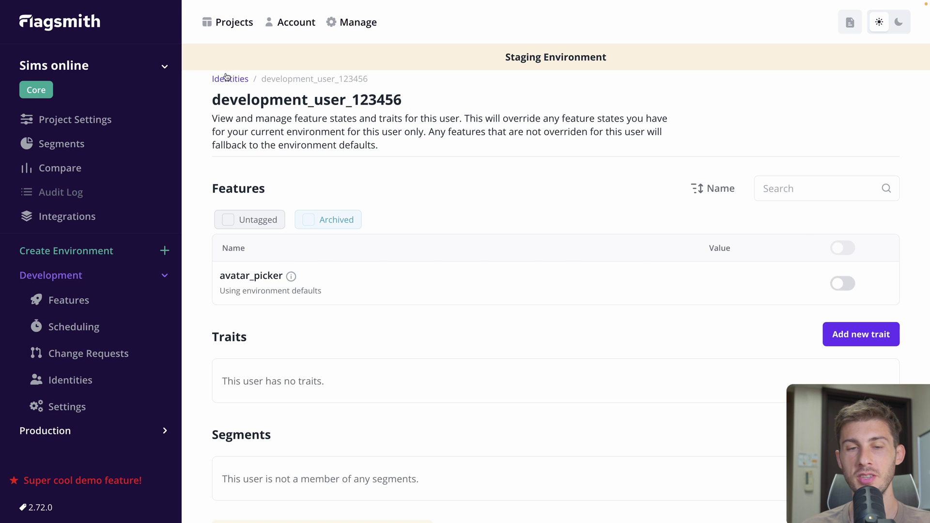
left_click(226, 78)
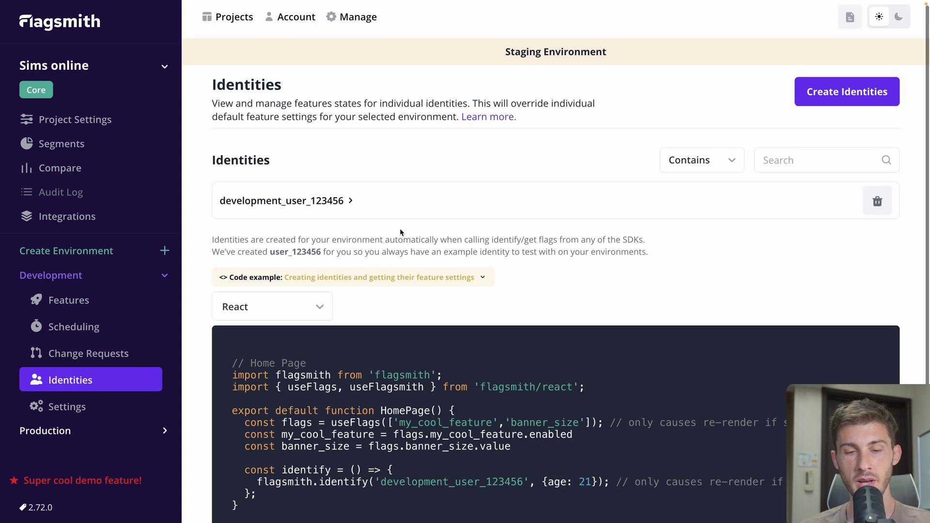
scroll(400, 232, "down", 2)
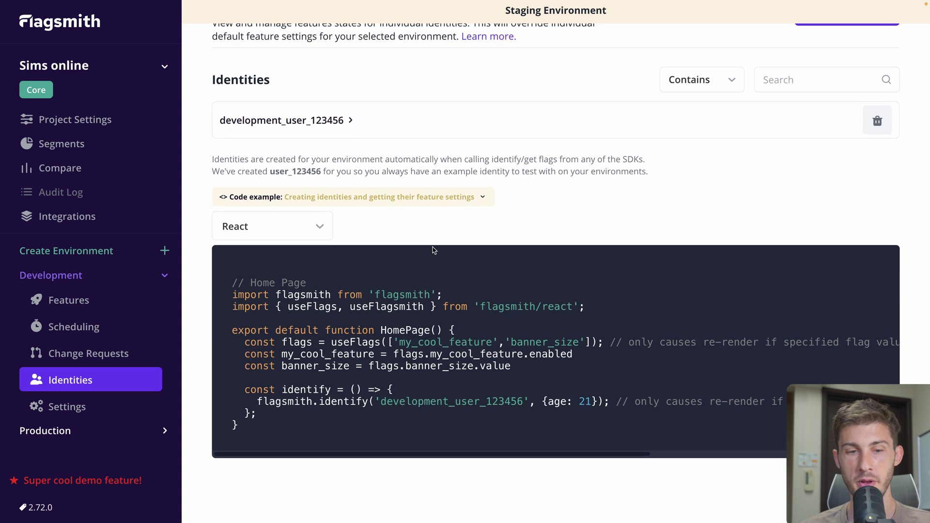
mouse_move(224, 441)
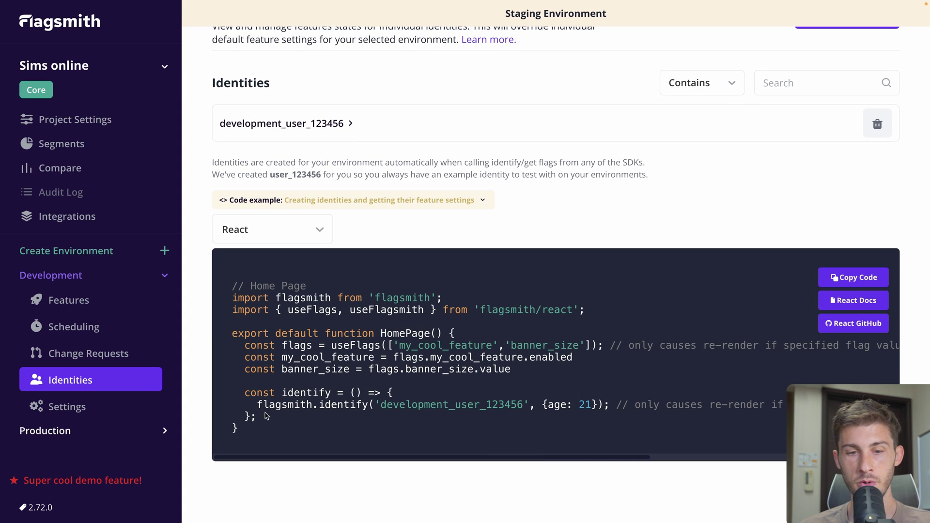
left_click_drag(256, 406, 596, 411)
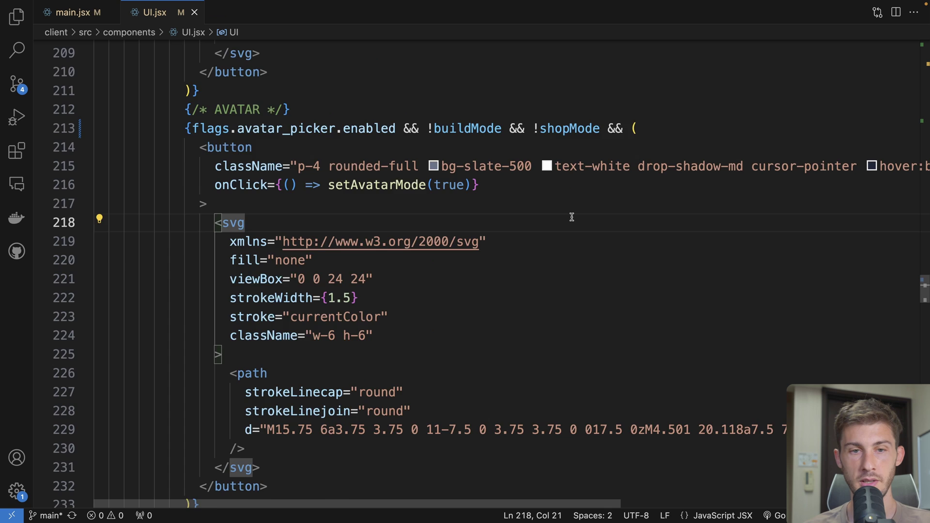
Add an empty useEffect(() => { }, []); after the chat function in UI.jsx
scroll(571, 217, "up", 15)
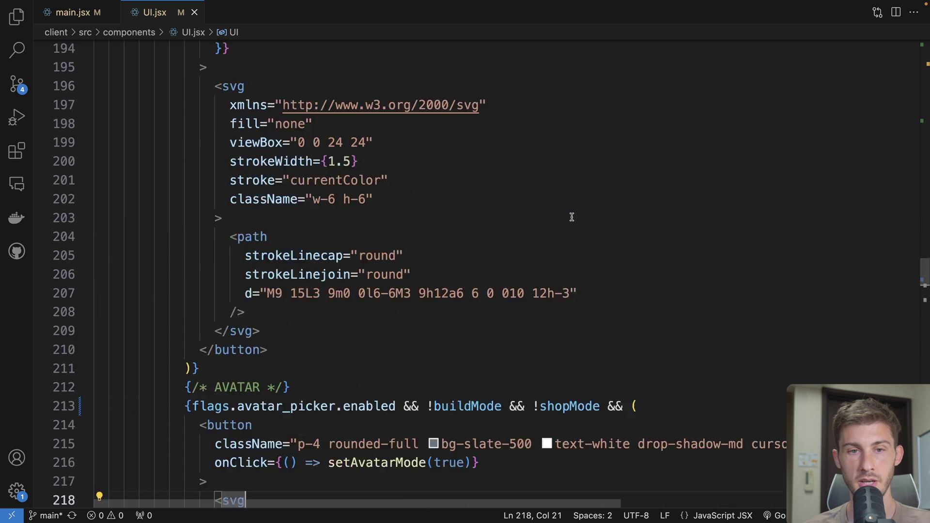
scroll(572, 217, "up", 15)
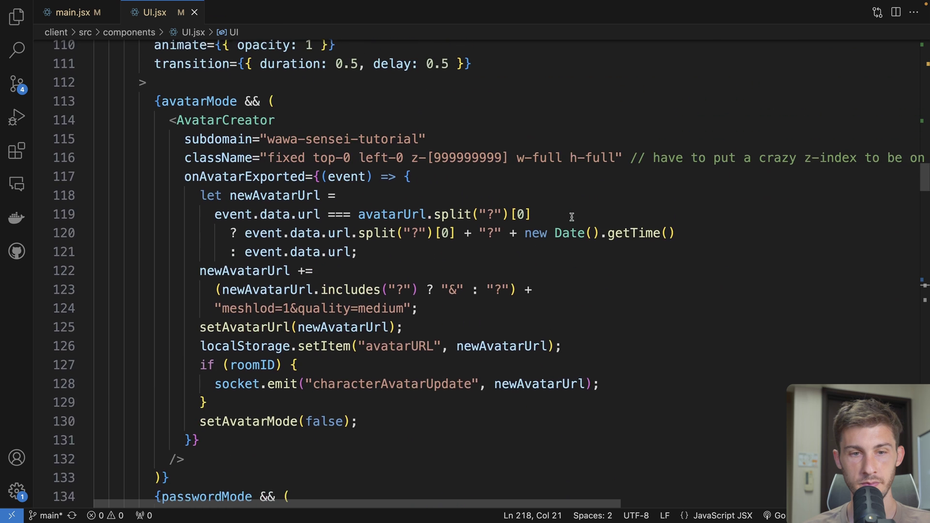
scroll(431, 242, "down", 2)
left_click(156, 371)
key("Return")
key("Return")
type("useEf")
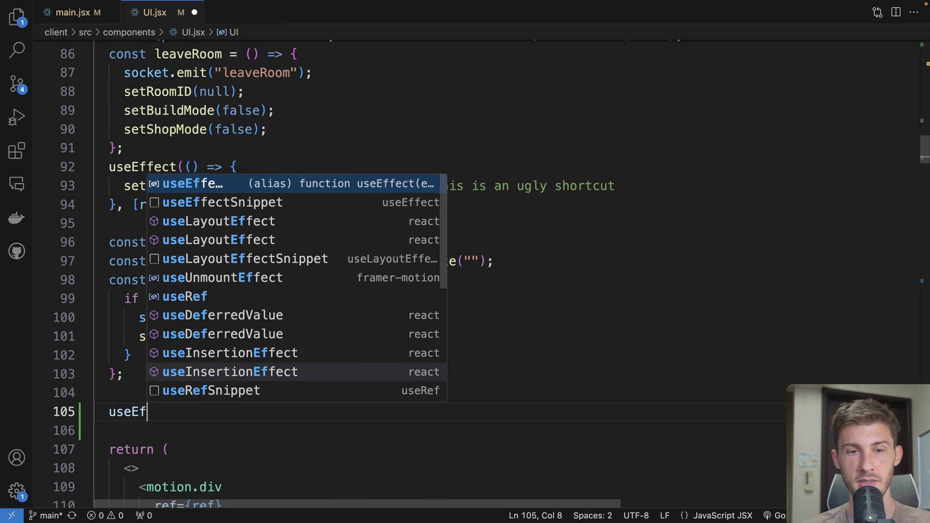
key("Tab")
type("(() =>")
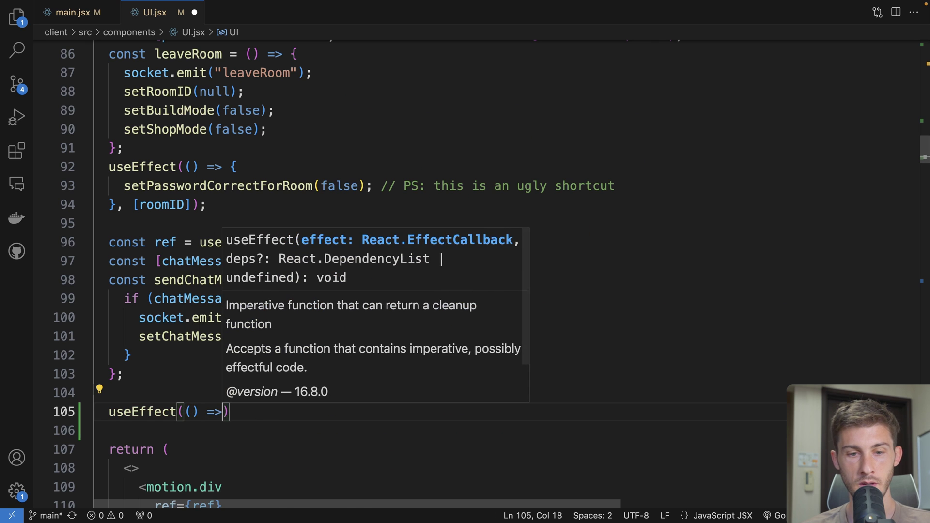
type(" {")
key("Return")
key("Down")
key("Left")
type(", ")
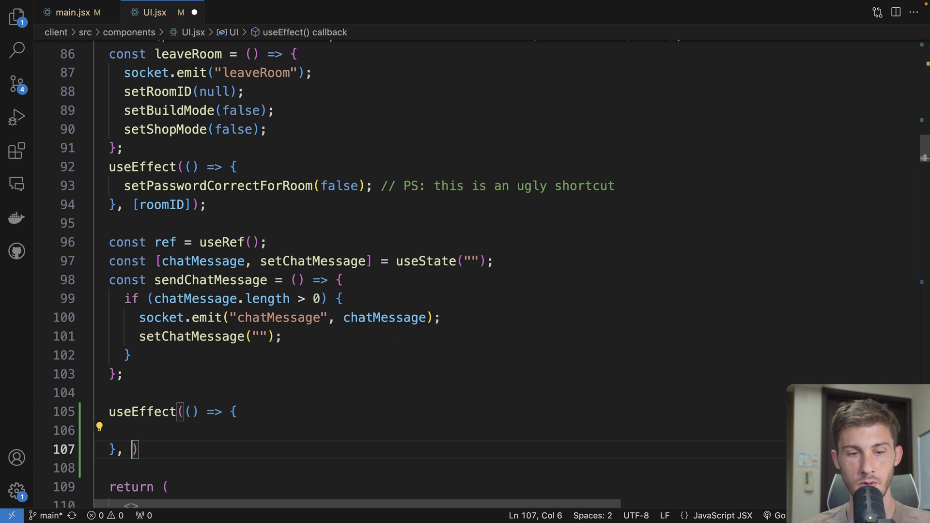
type("[]")
key("Escape")
type(";")
key("BackSpace")
type(");")
key("Up")
key("Tab")
Paste the identify call into the effect with the player's name and age 30, importing flagsmith
scroll(186, 270, "down", 3)
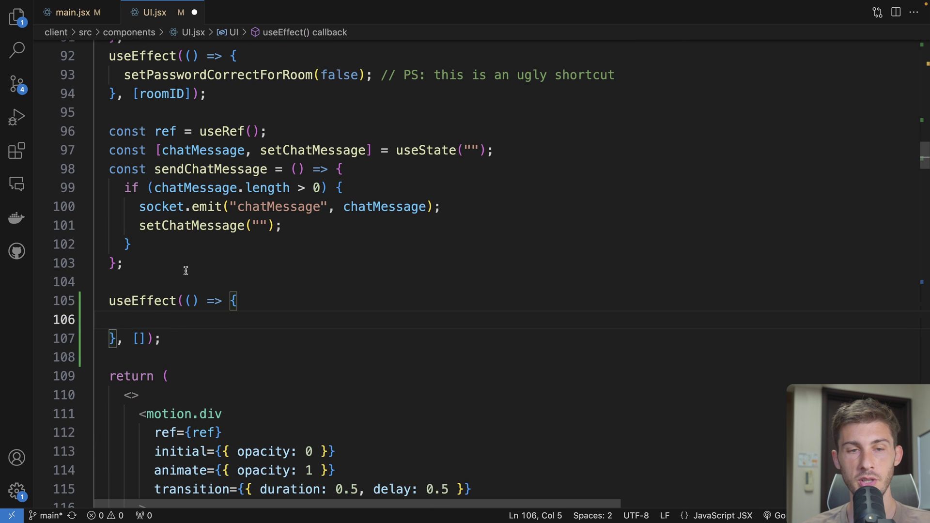
type("flagsmith.identify('development_user_123456', {age: 21});")
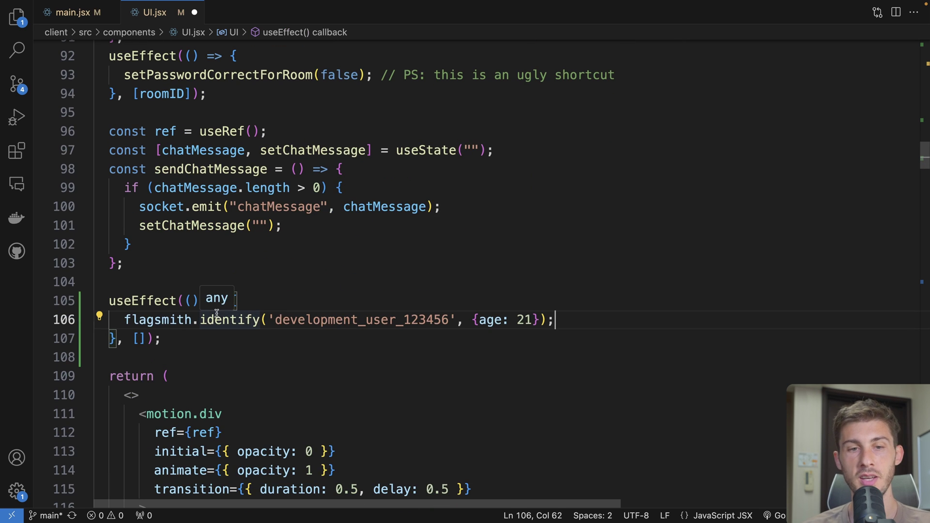
double_click(279, 319)
type("Wassim")
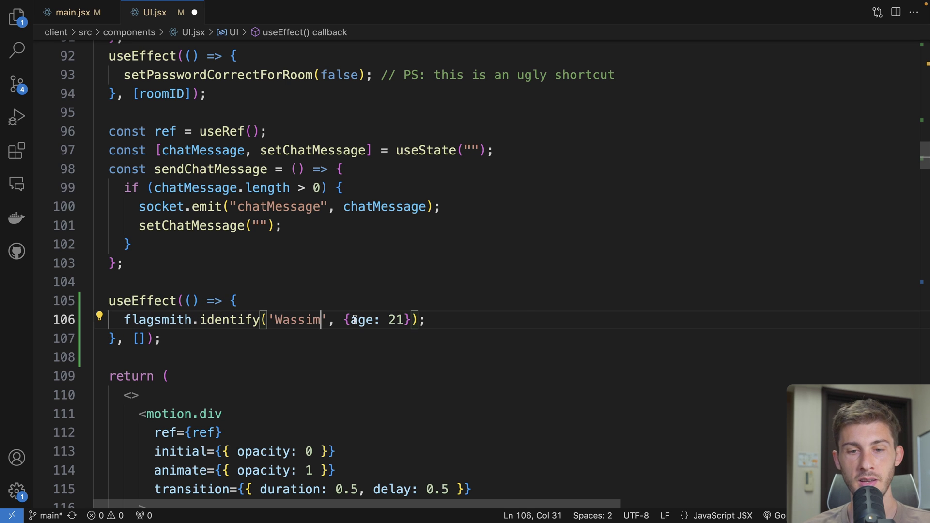
double_click(403, 319)
type("30")
key("Right")
left_click(403, 320)
key("shift+Left")
key("shift+Left")
key("shift+Left")
key("shift+Left")
key("shift+Left")
key("shift+Left")
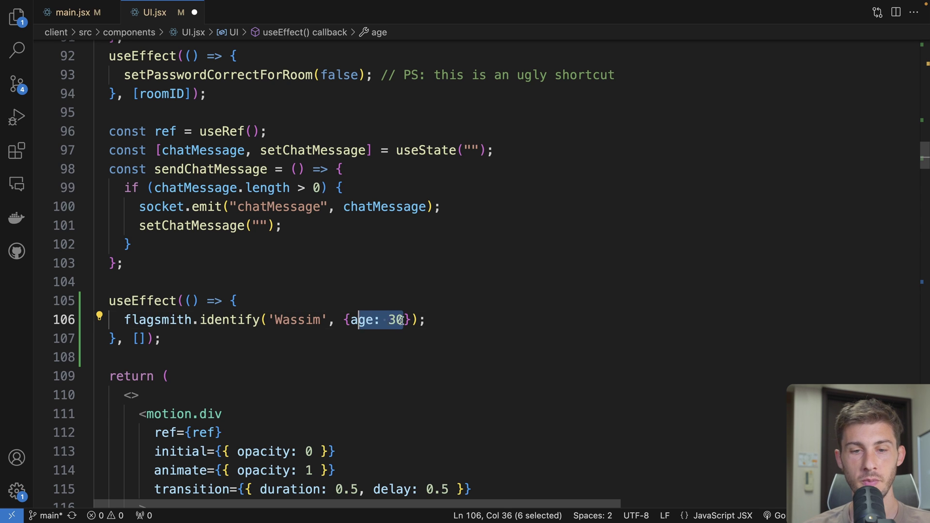
left_click(230, 319)
left_click(192, 320)
key("ctrl+space")
key("Return")
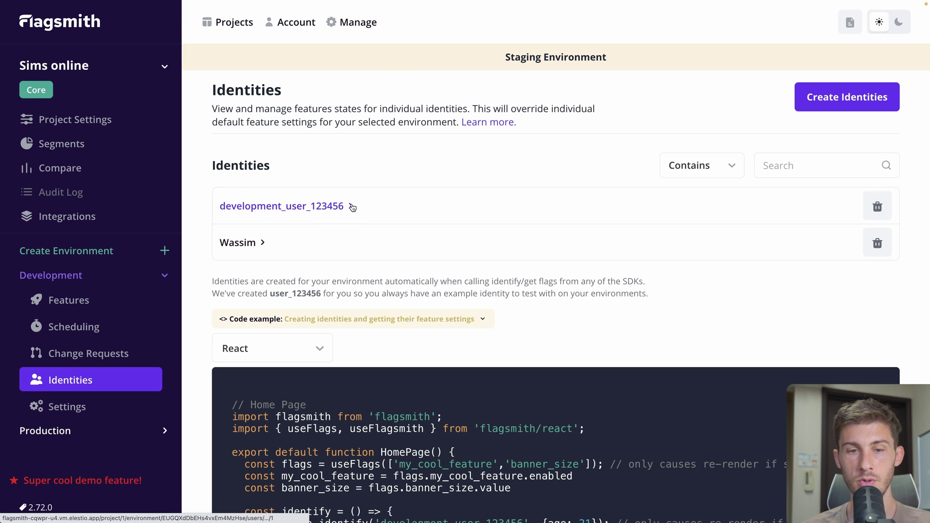
Override avatar_picker to on for the player's identity, confirm, and reload the game
left_click(241, 247)
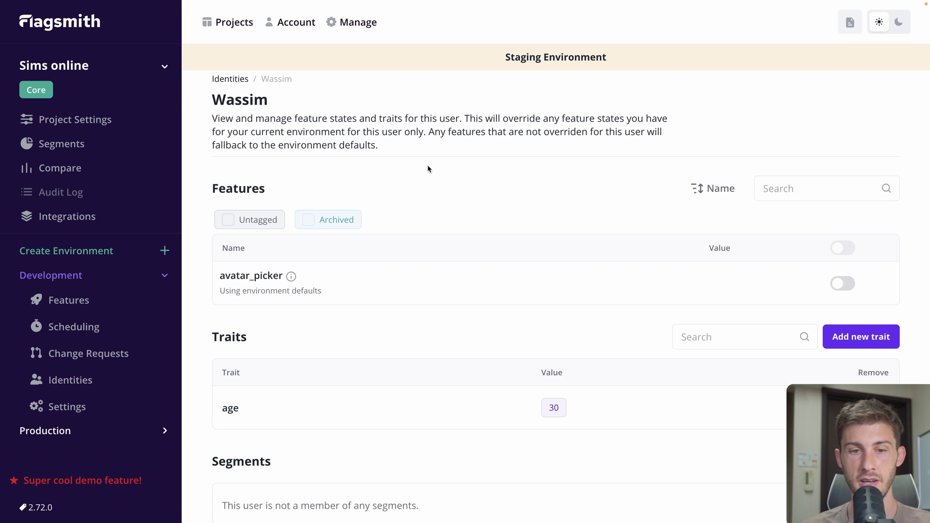
scroll(441, 209, "down", 1)
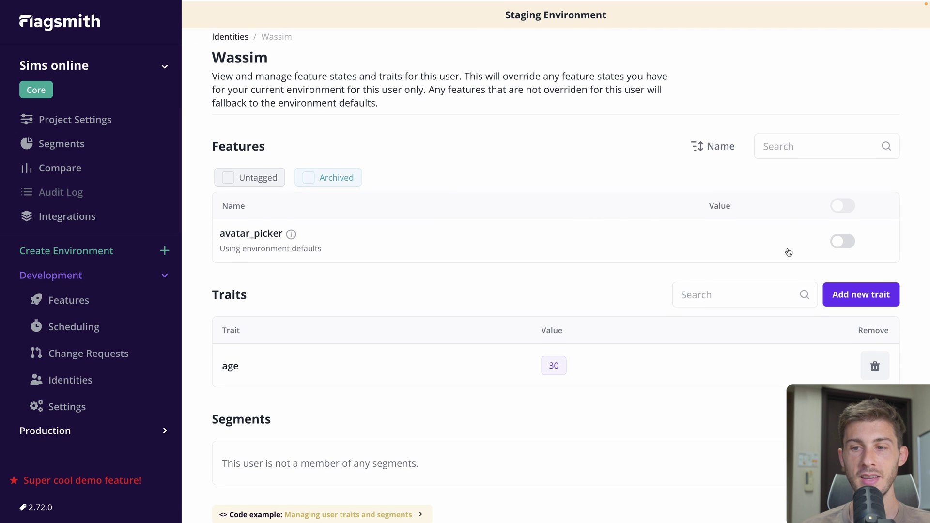
left_click(840, 242)
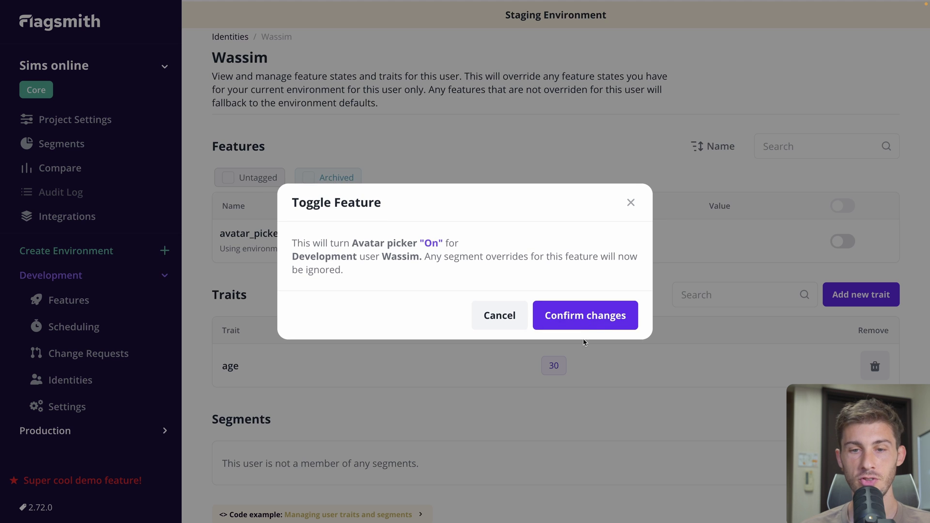
left_click(610, 316)
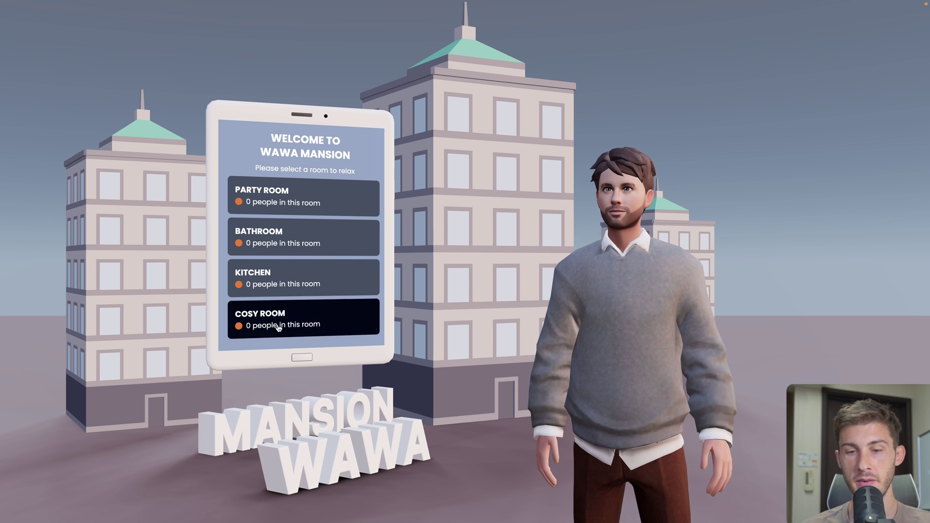
key("super+r")
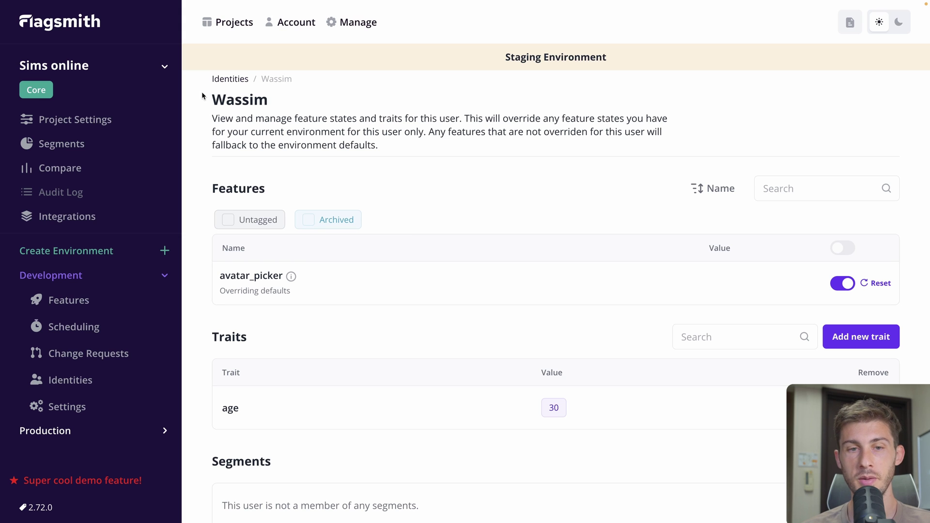
Create segment mobile_users with rule device Exactly Matches mobile
scroll(367, 210, "down", 2)
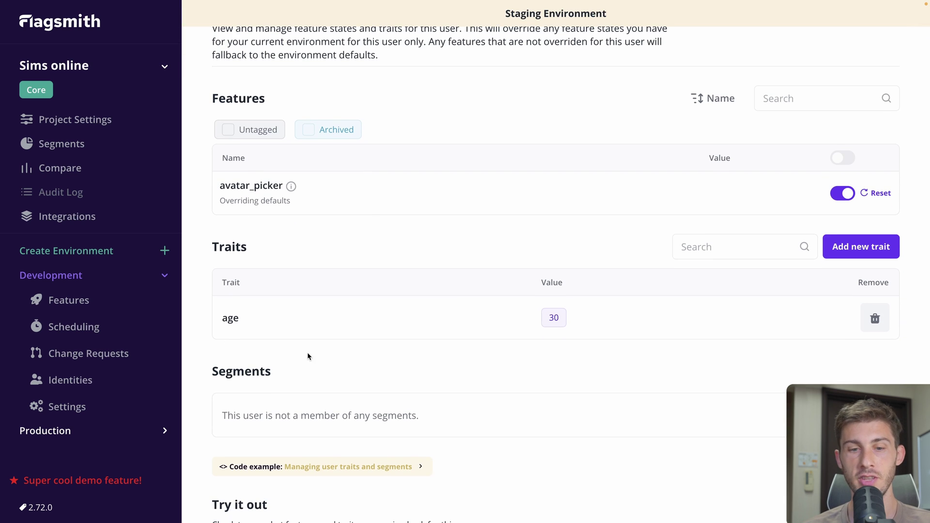
scroll(307, 353, "down", 1)
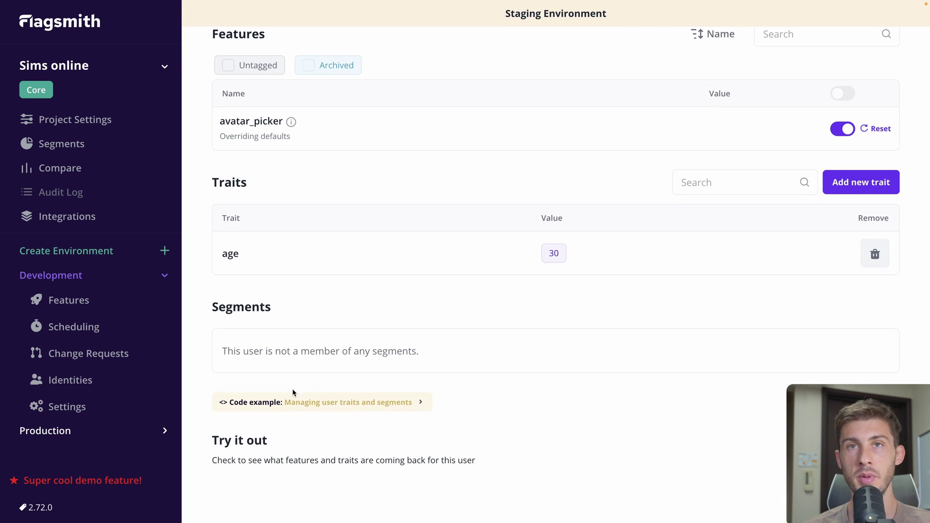
left_click(55, 147)
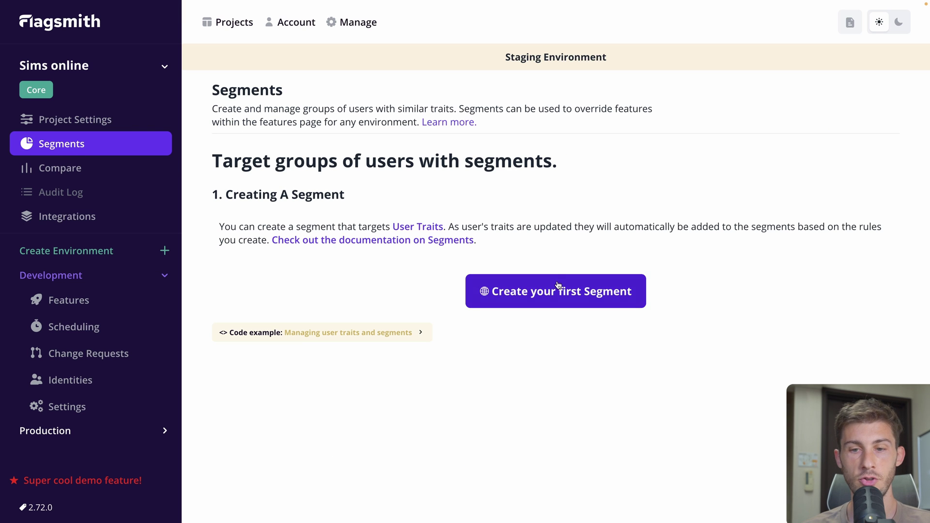
left_click(556, 288)
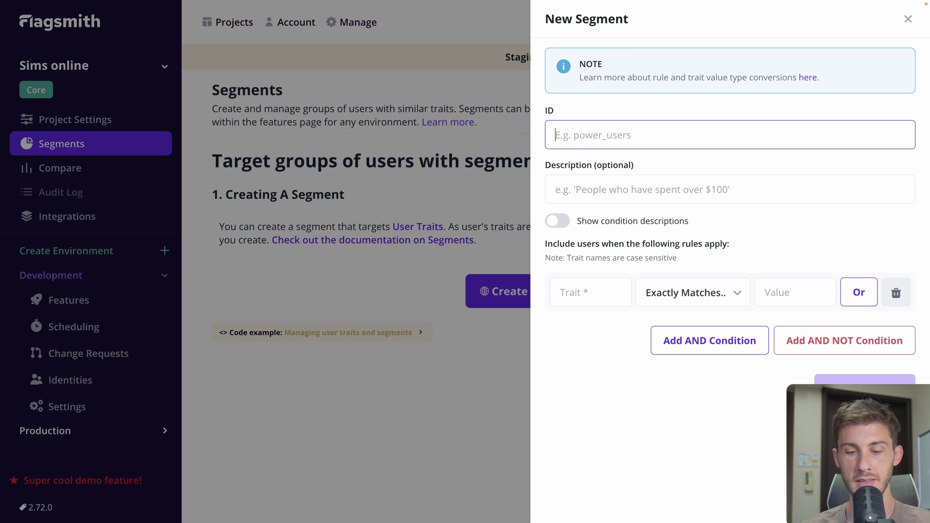
type("mobile_users")
left_click(581, 299)
type("device")
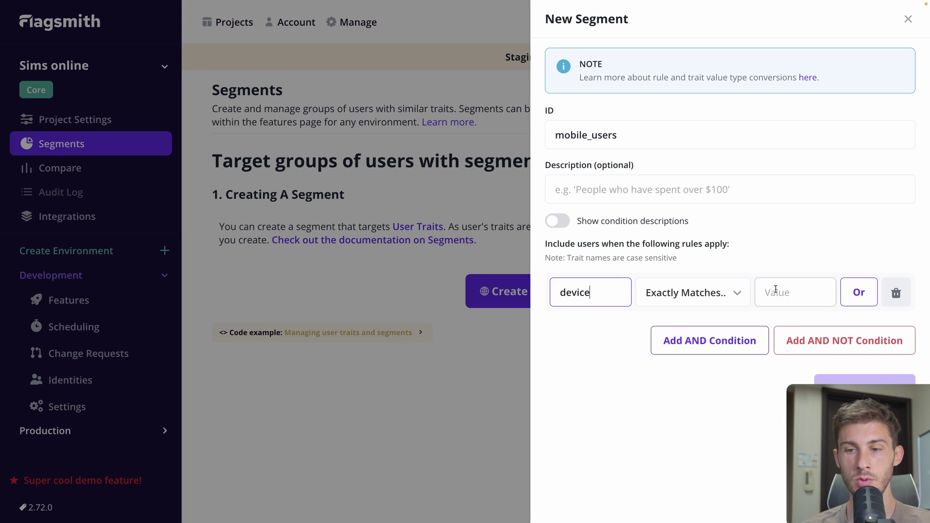
left_click(775, 289)
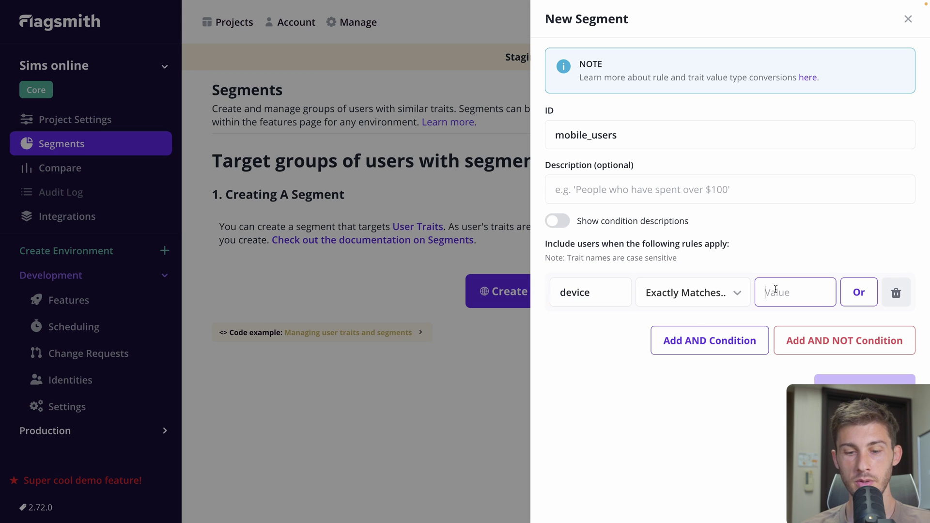
type("mobile")
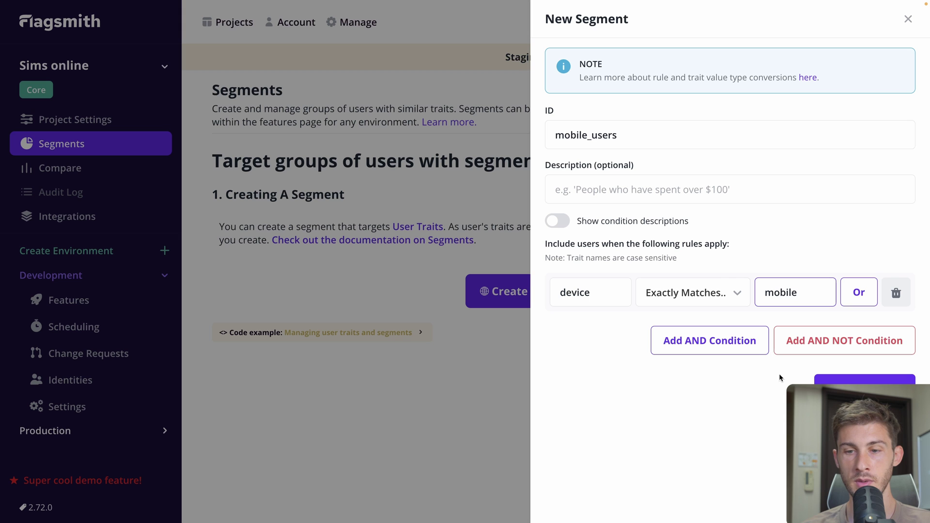
left_click(823, 379)
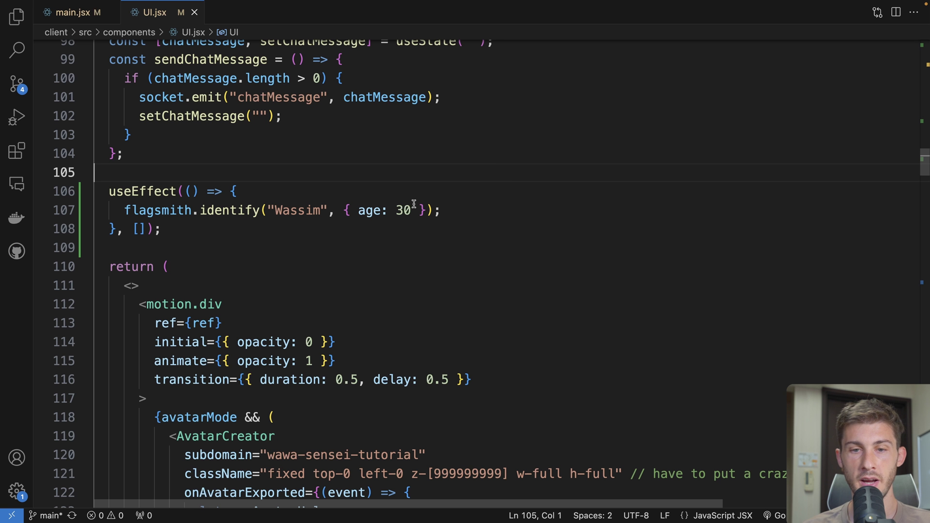
Add the trait device: "mobile" to the identify call in UI.jsx
left_click(419, 210)
type(", { age: 30,")
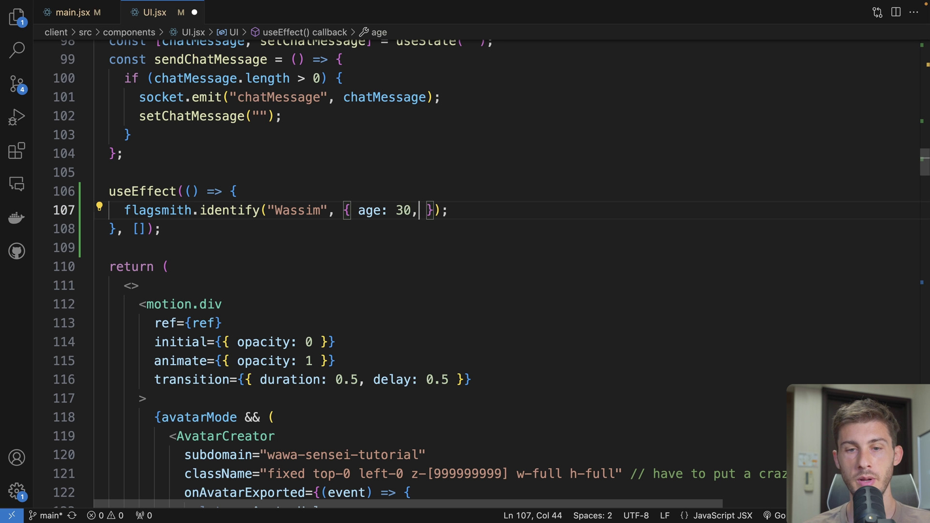
type(" device: \"mo")
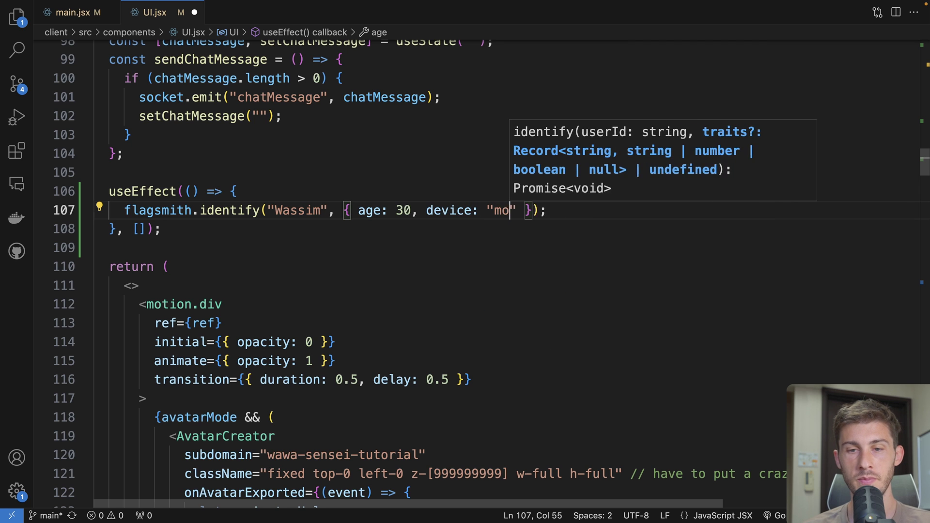
type("bile")
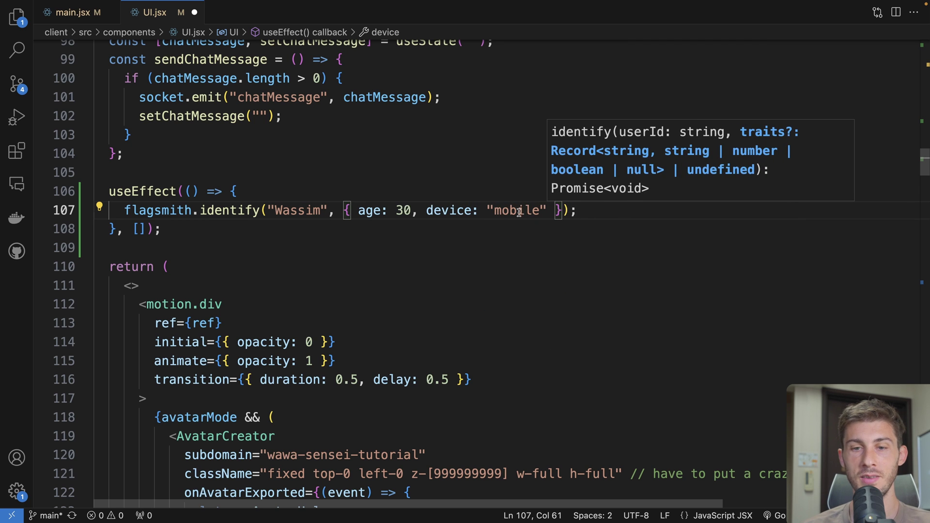
double_click(519, 211)
left_click(490, 178)
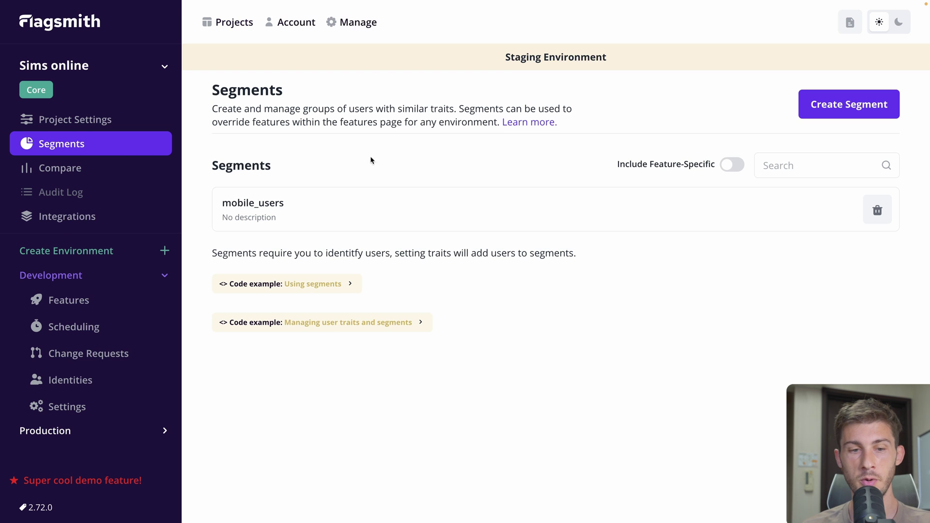
Open the Wassim identity's details and scroll down to its segments
left_click(68, 382)
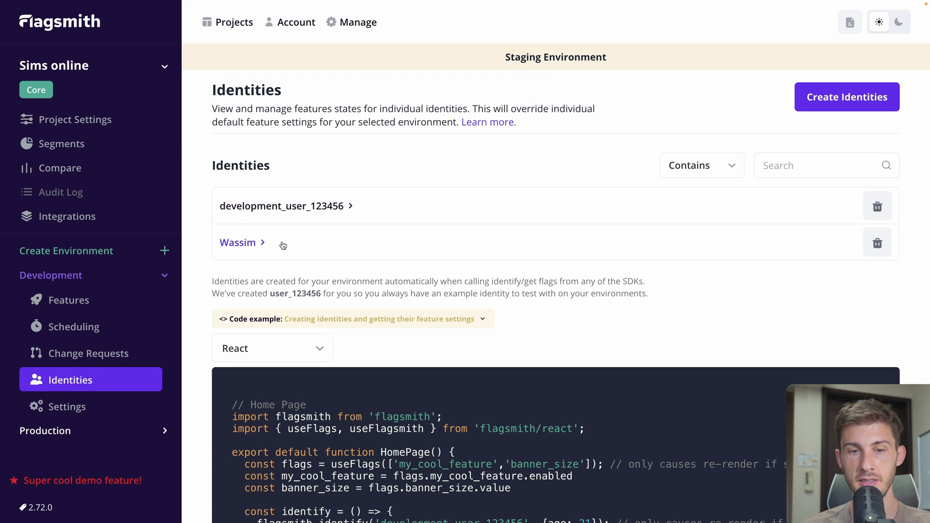
left_click(282, 244)
scroll(533, 236, "down", 3)
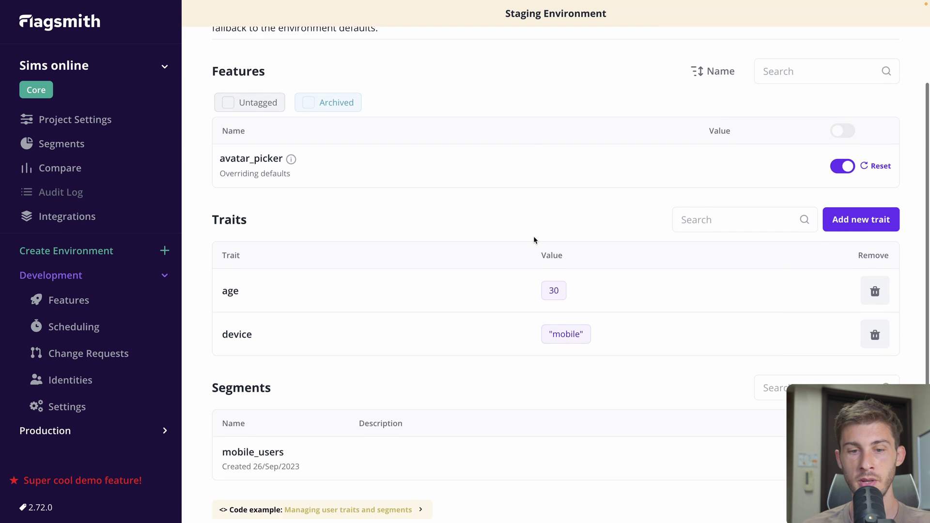
scroll(533, 241, "down", 2)
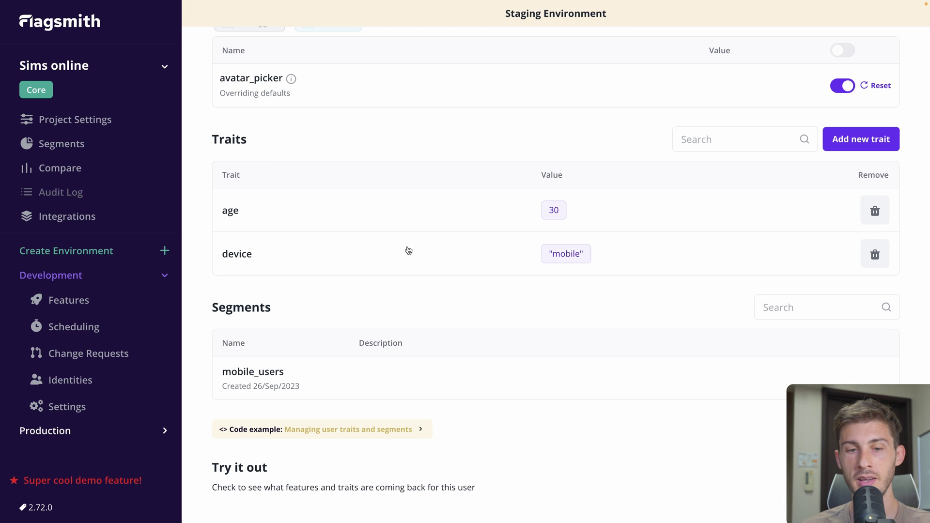
scroll(370, 260, "down", 1)
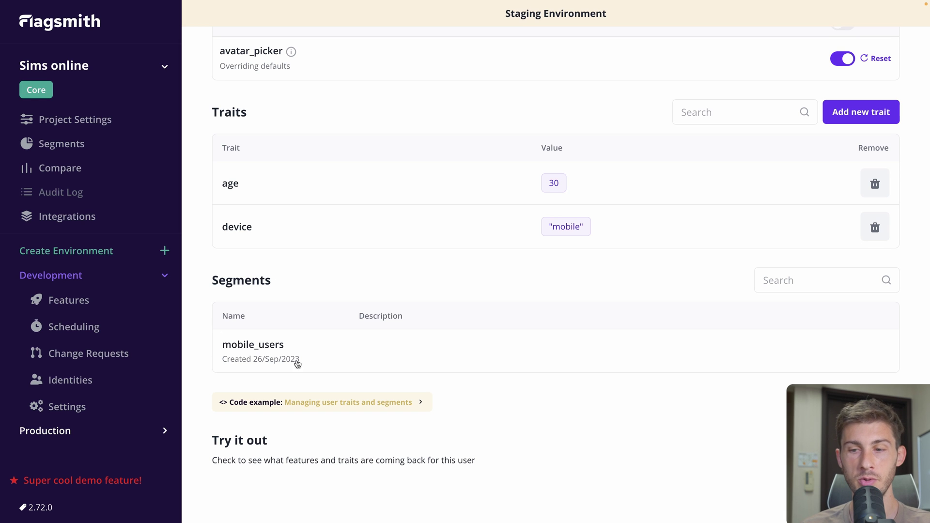
Add an avatar_picker segment override to the mobile_users segment
left_click(326, 354)
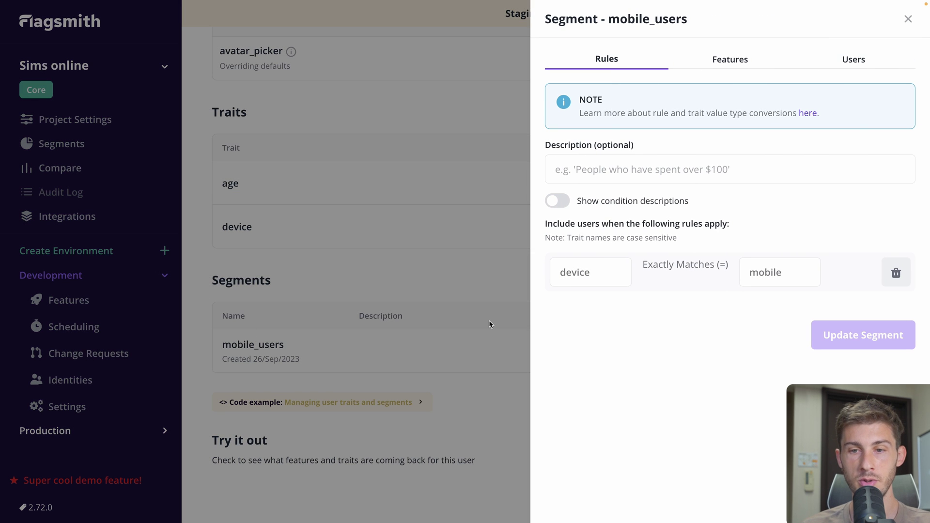
left_click(731, 59)
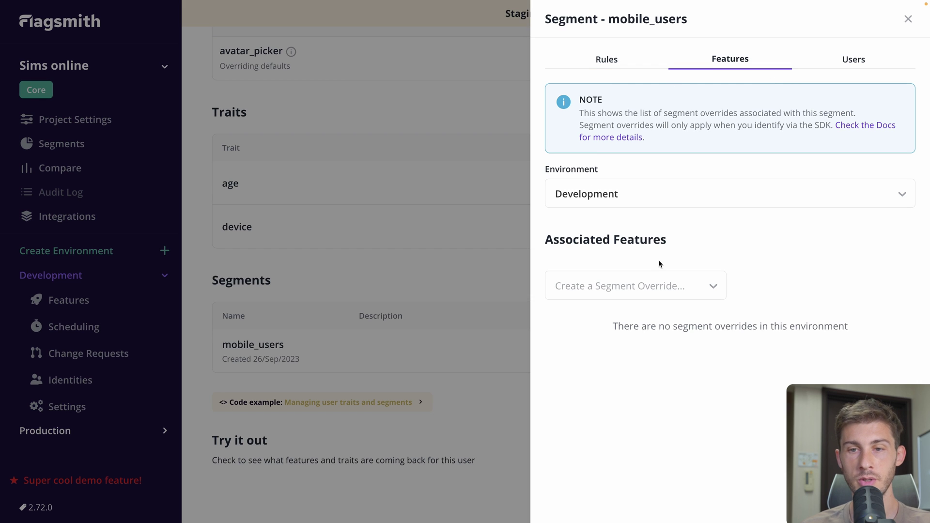
left_click(645, 284)
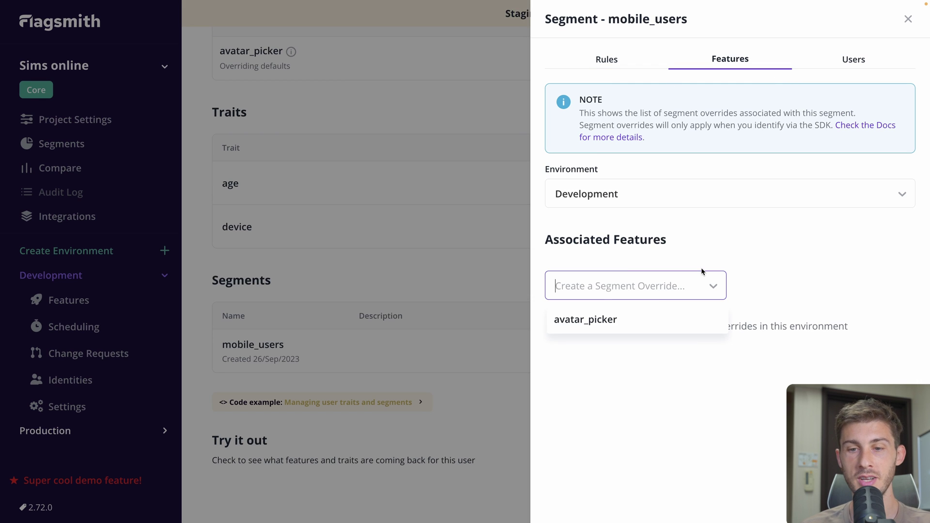
left_click(600, 321)
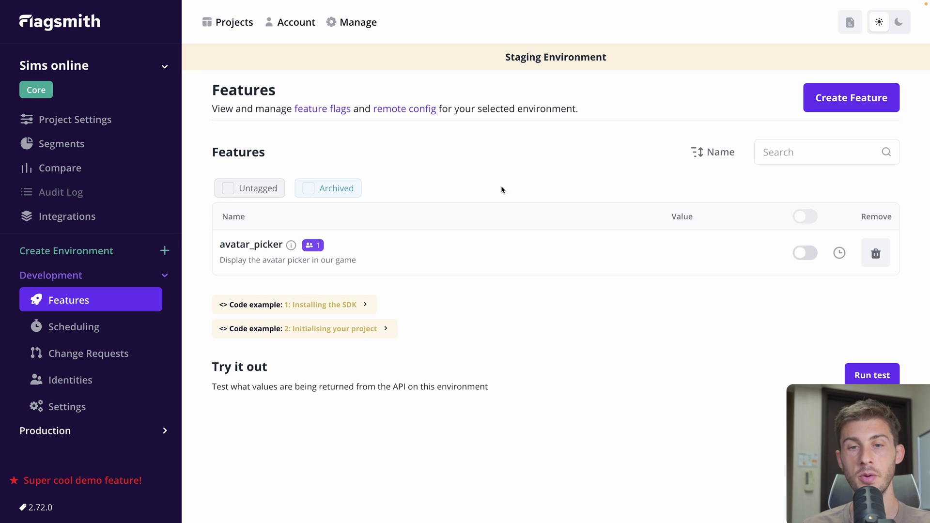
Show the Production features' React initialisation code example and select its environment ID
left_click(76, 431)
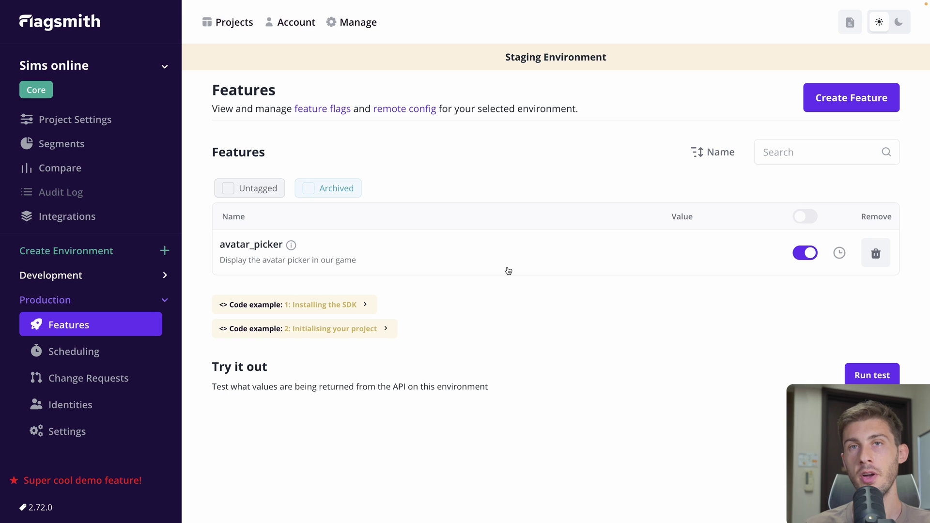
left_click(383, 328)
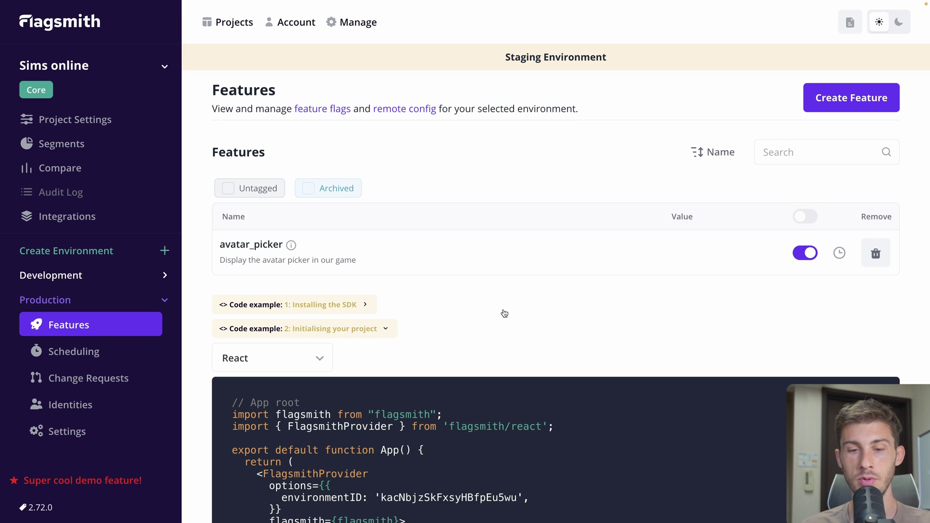
scroll(504, 313, "down", 2)
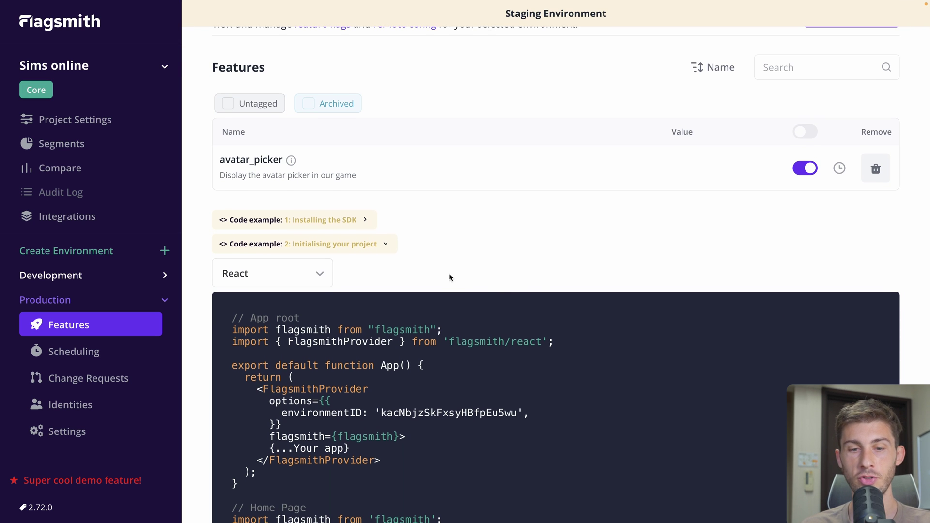
scroll(449, 273, "down", 1)
left_click_drag(375, 373, 524, 375)
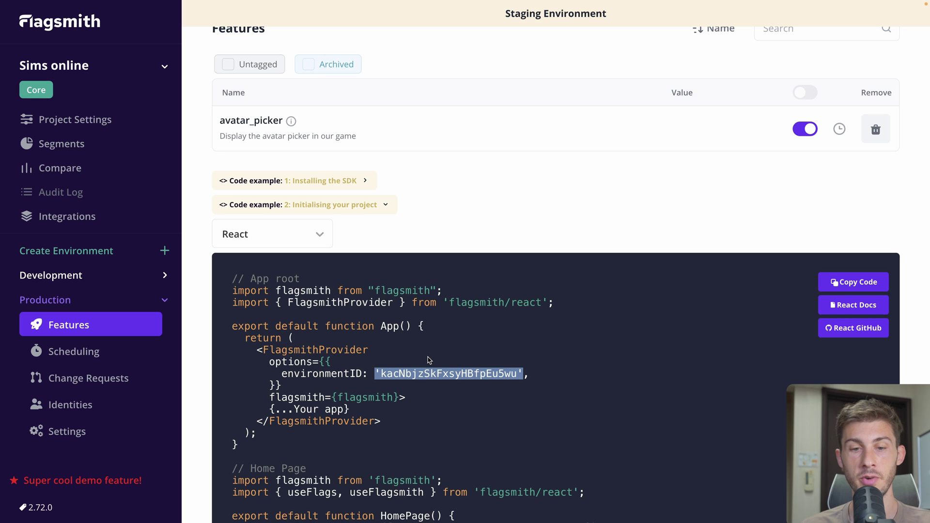
scroll(429, 360, "up", 3)
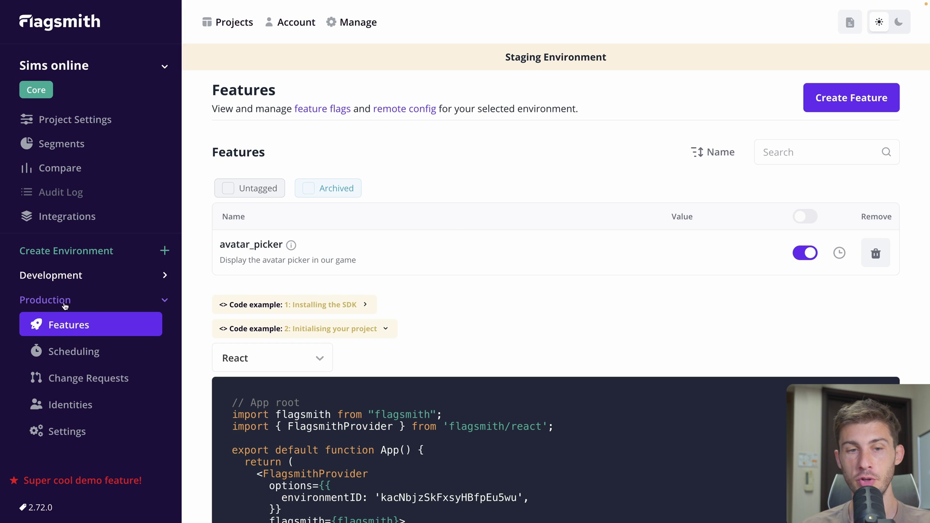
Abandon the Create Environment form and go back to Development's Features page
left_click(93, 253)
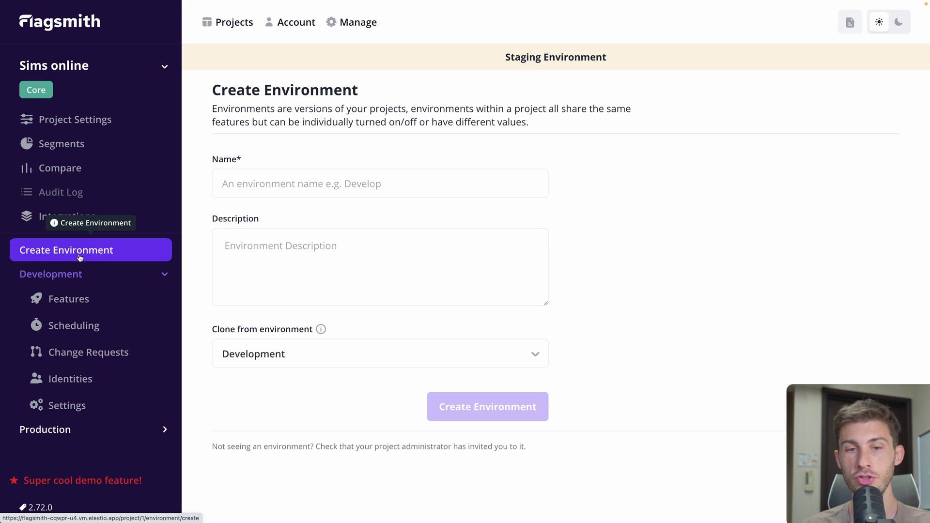
left_click(251, 235)
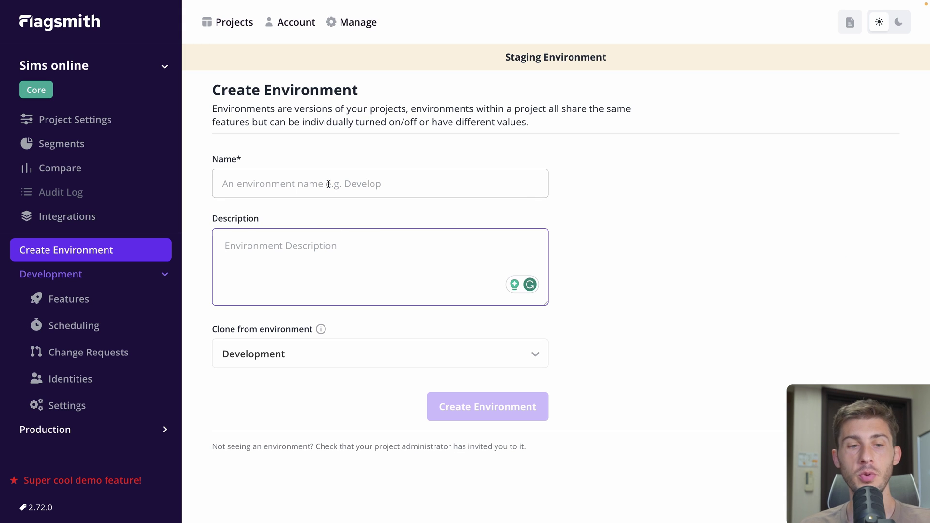
left_click(133, 299)
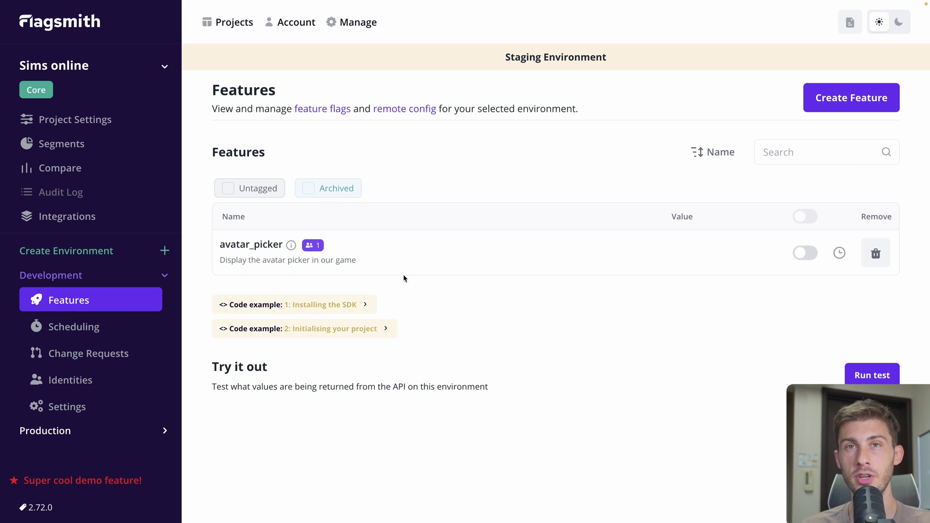
Browse the Development environment's Scheduling, Change Requests and General settings pages
left_click(46, 327)
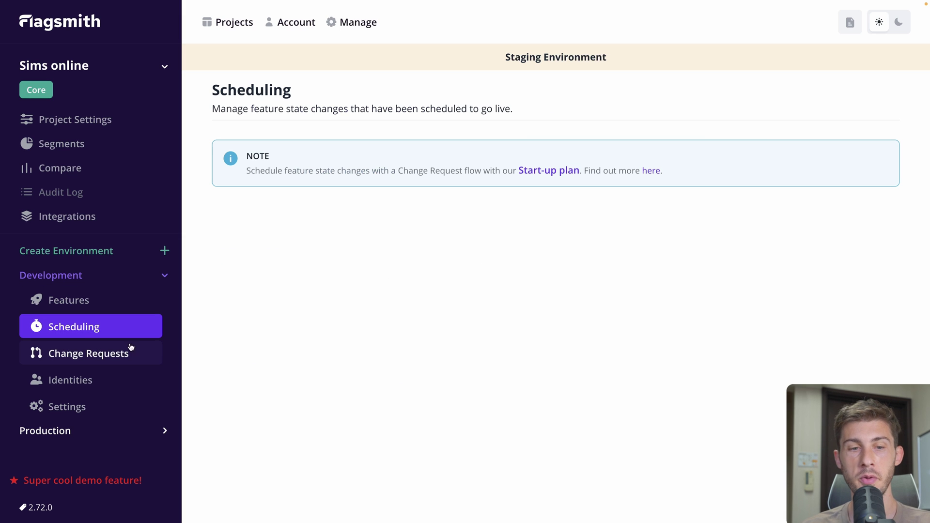
left_click(98, 354)
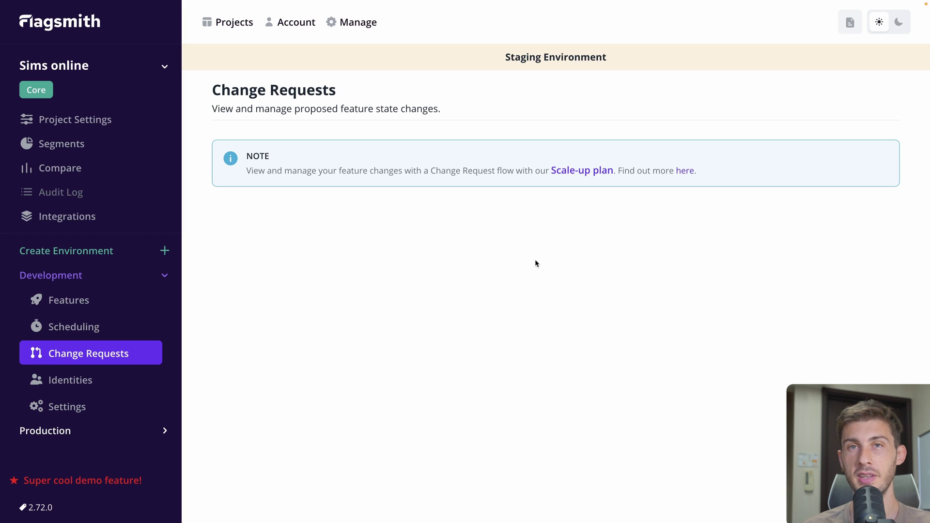
left_click(48, 407)
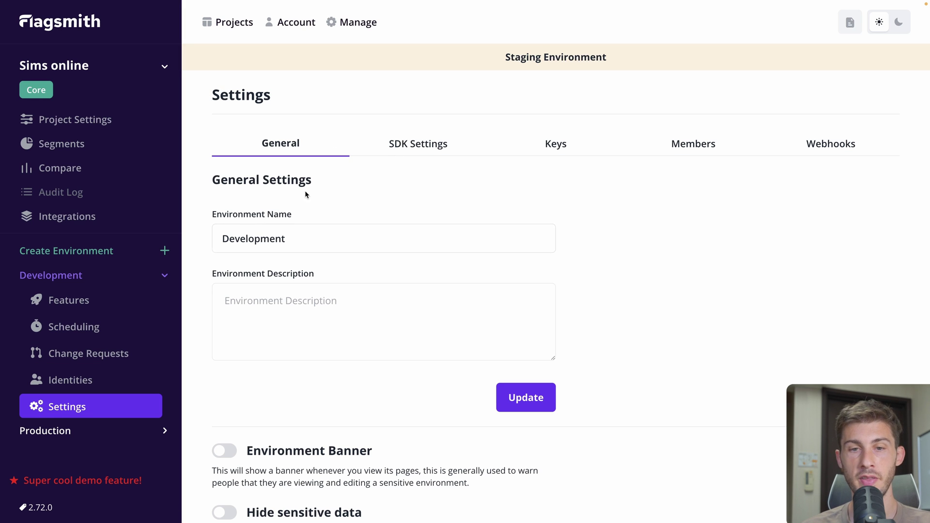
Step through the SDK Settings, Keys and Members tabs, then view Sims online Project Settings
left_click(404, 144)
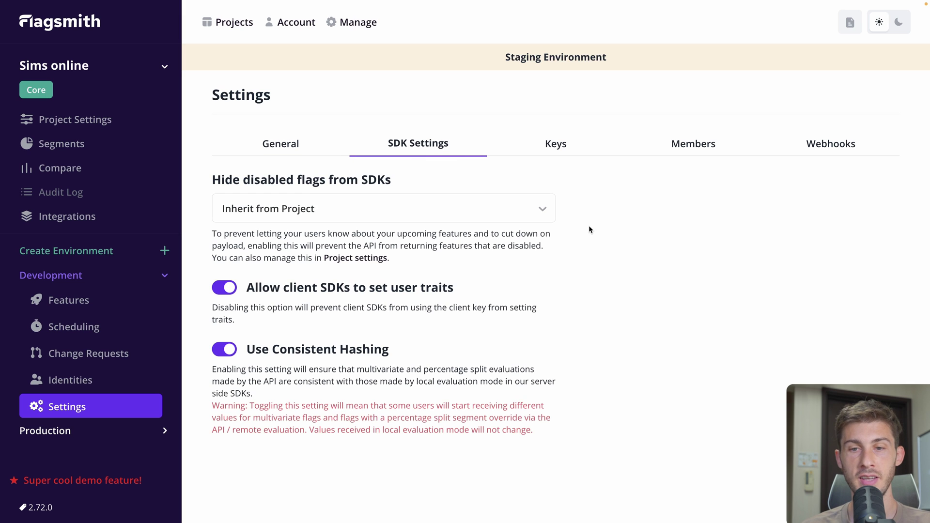
left_click(555, 144)
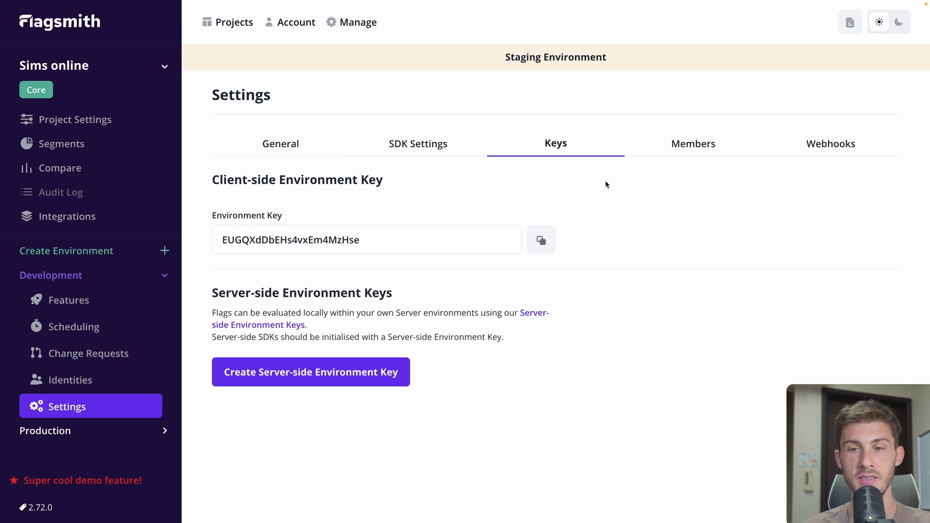
left_click(698, 140)
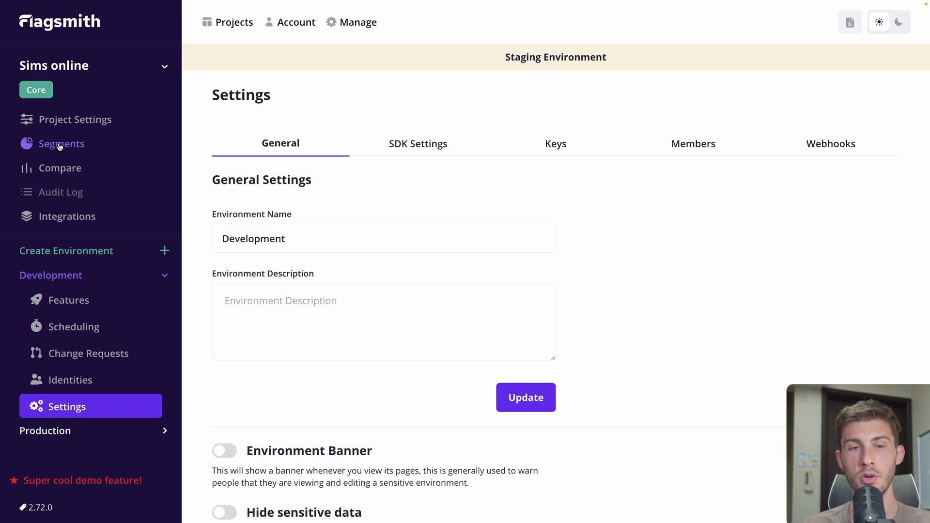
left_click(69, 128)
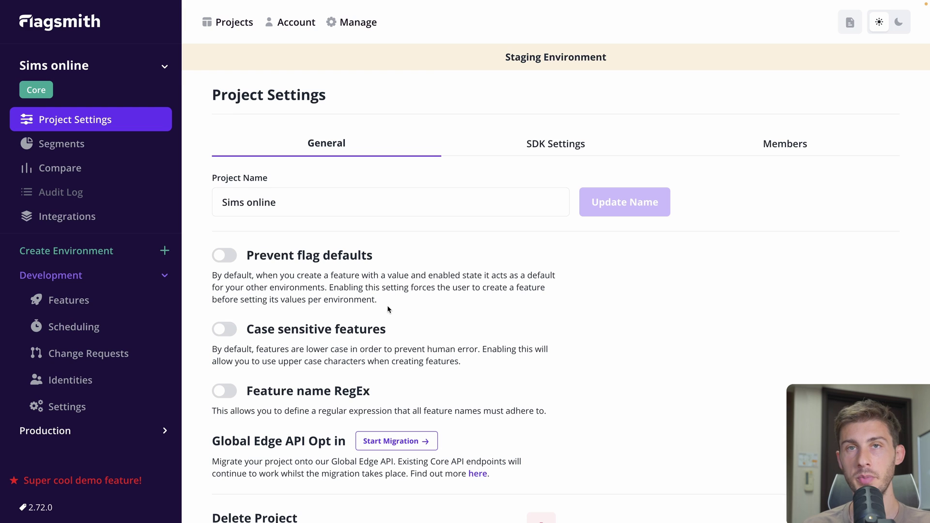